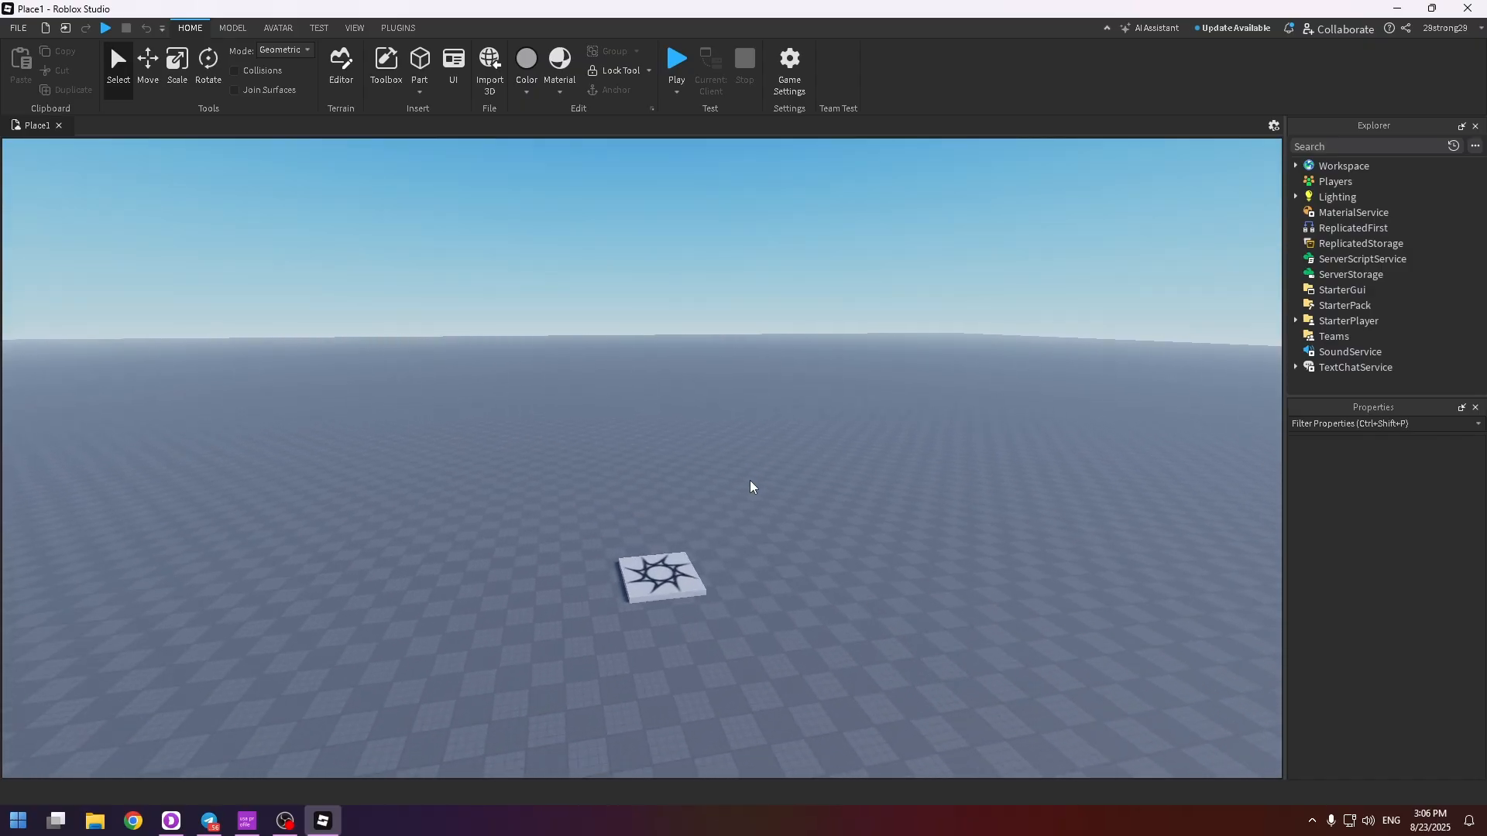
{"action": "left_click", "coordinate": [399, 28]}
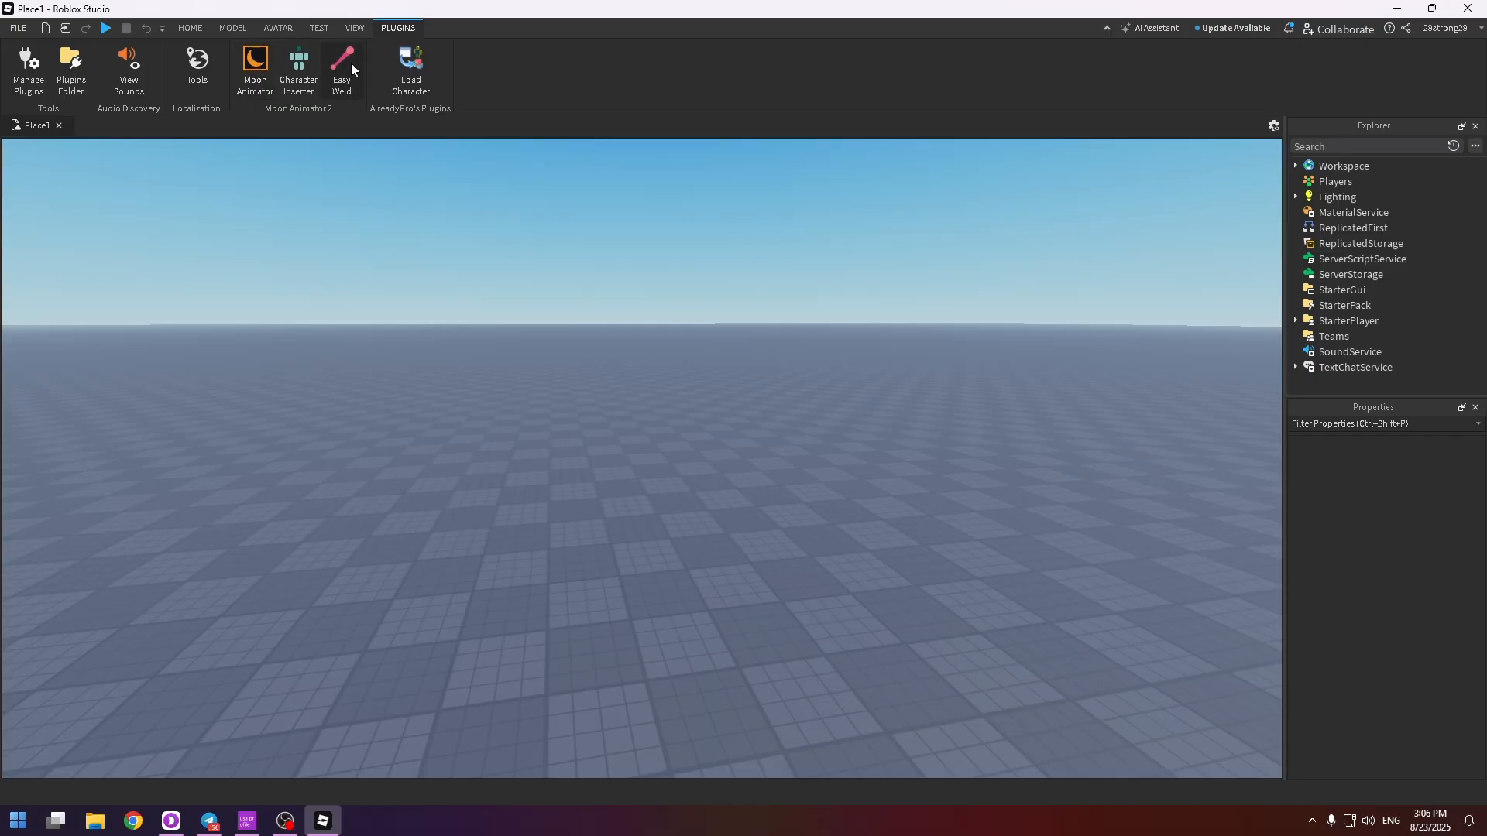
{"action": "scroll", "coordinate": [644, 332], "scroll_direction": "down", "scroll_amount": 5}
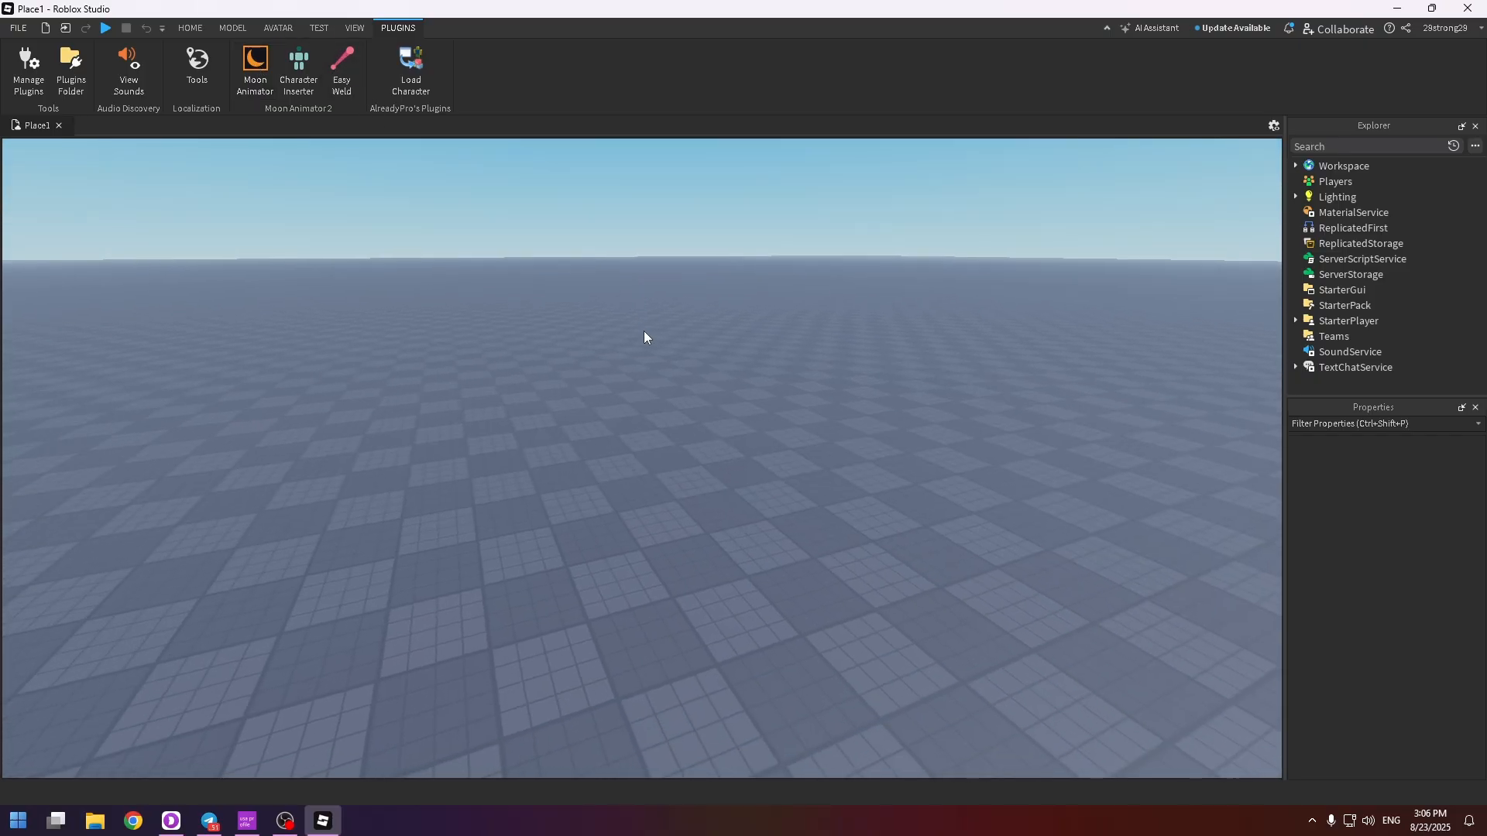
{"action": "scroll", "coordinate": [643, 331], "scroll_direction": "up", "scroll_amount": 5}
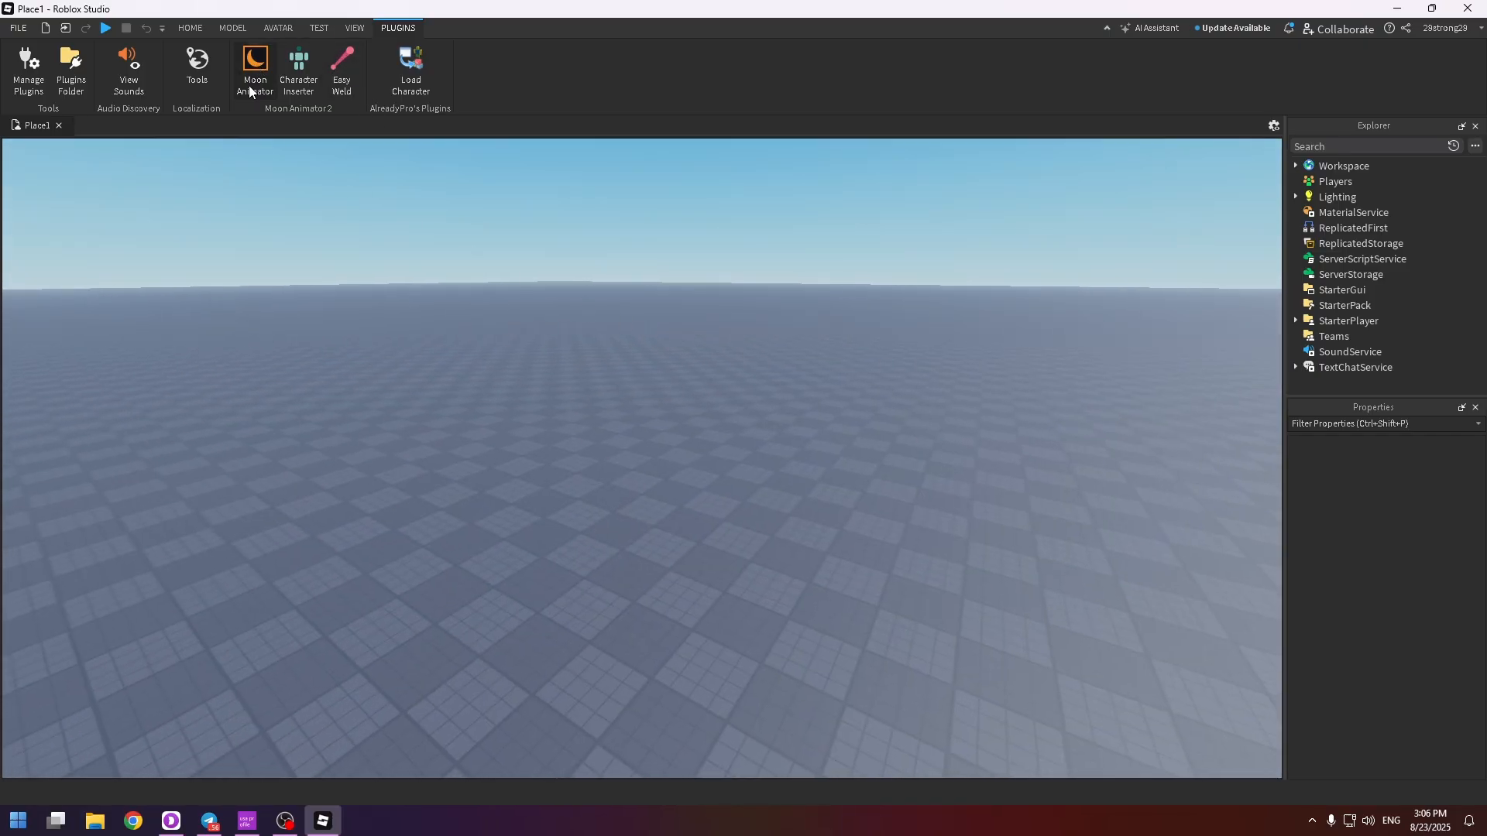
Search the Toolbox models for "alarm clock" and insert the red alarm clock decor model into the scene
{"action": "left_click", "coordinate": [190, 28]}
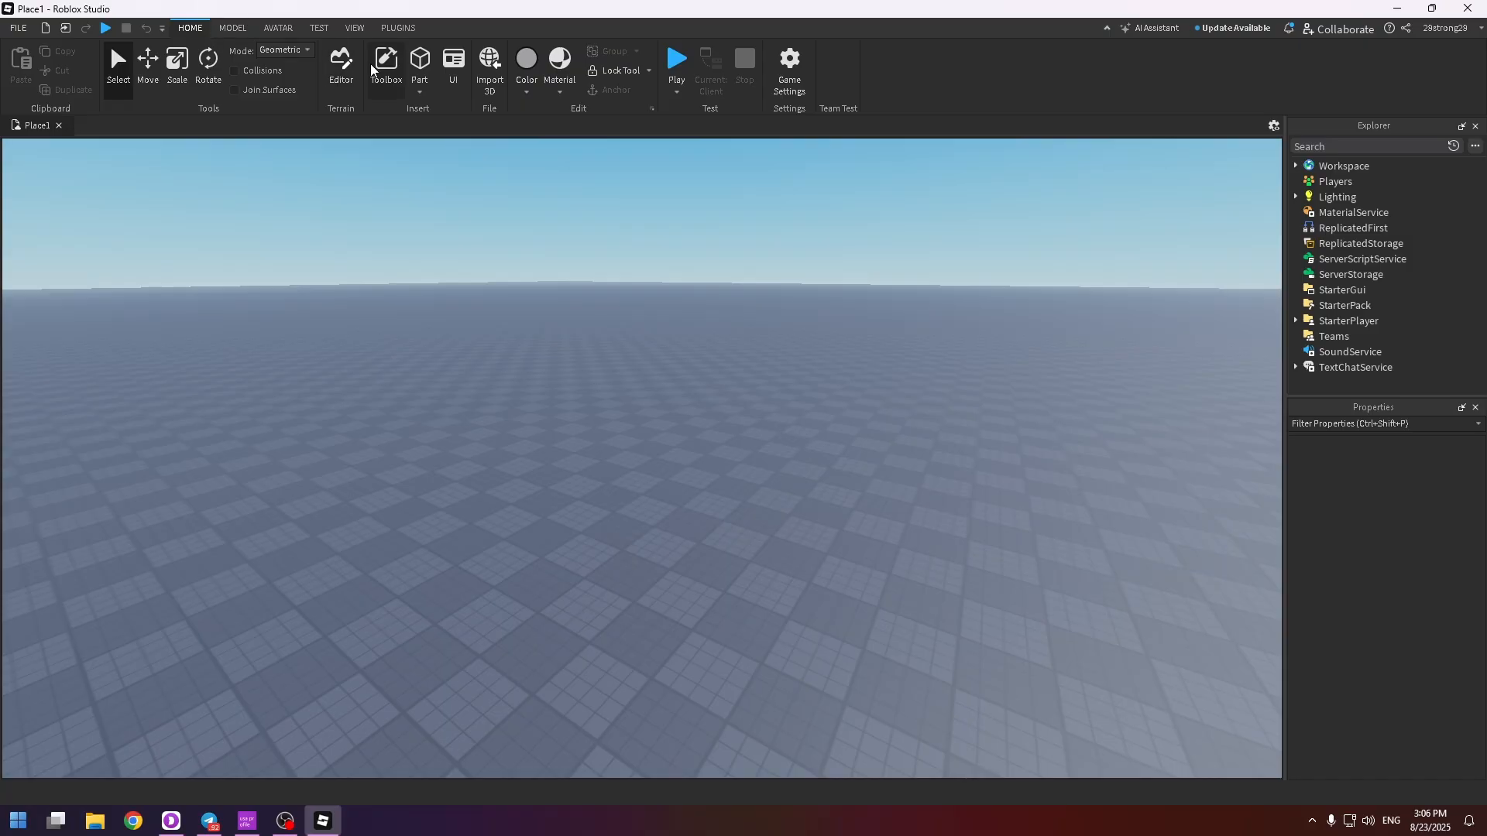
{"action": "left_click", "coordinate": [386, 65]}
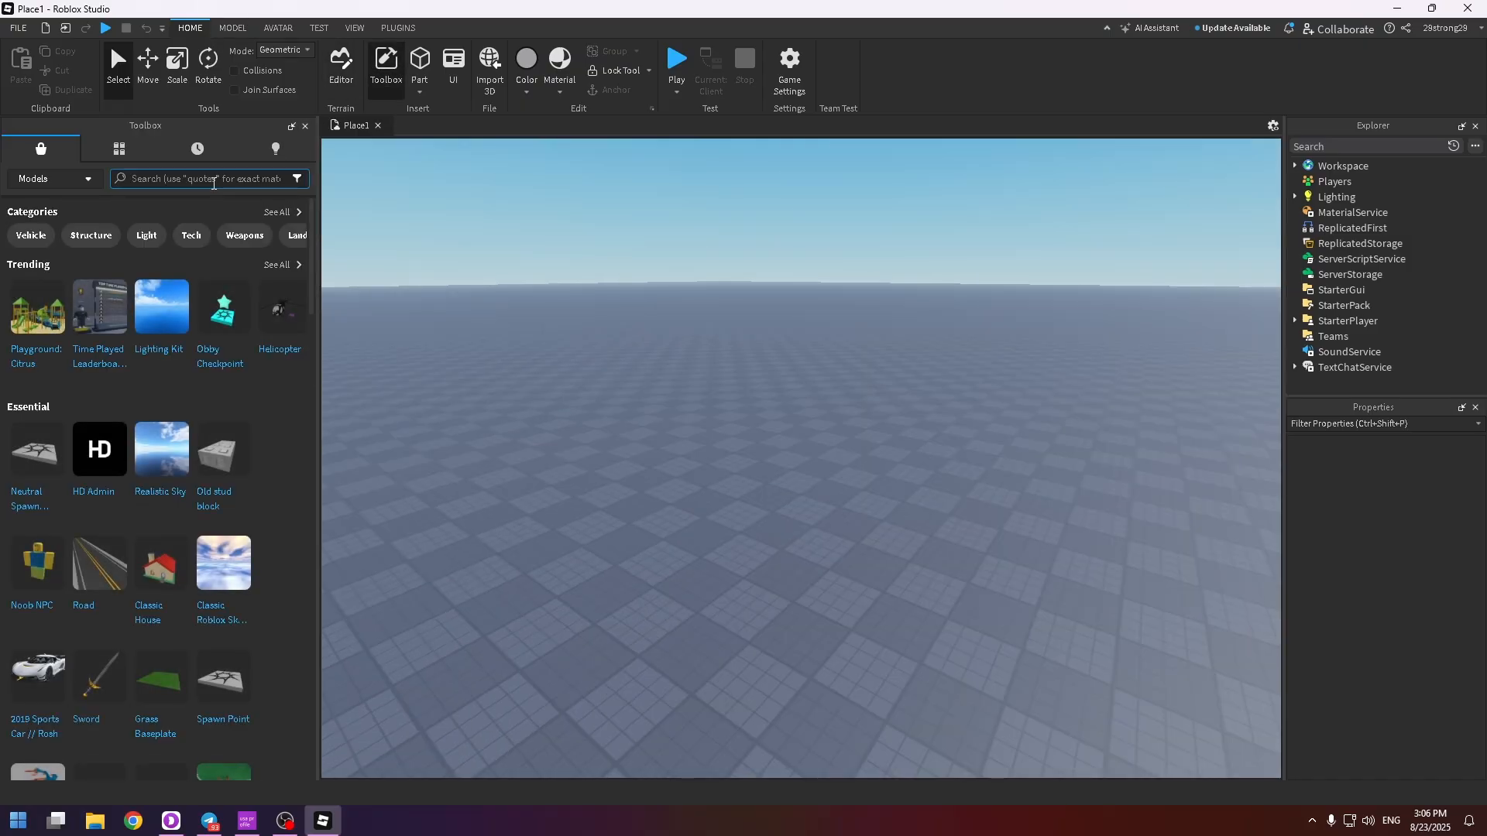
{"action": "left_click", "coordinate": [214, 180]}
{"action": "type", "text": "a"}
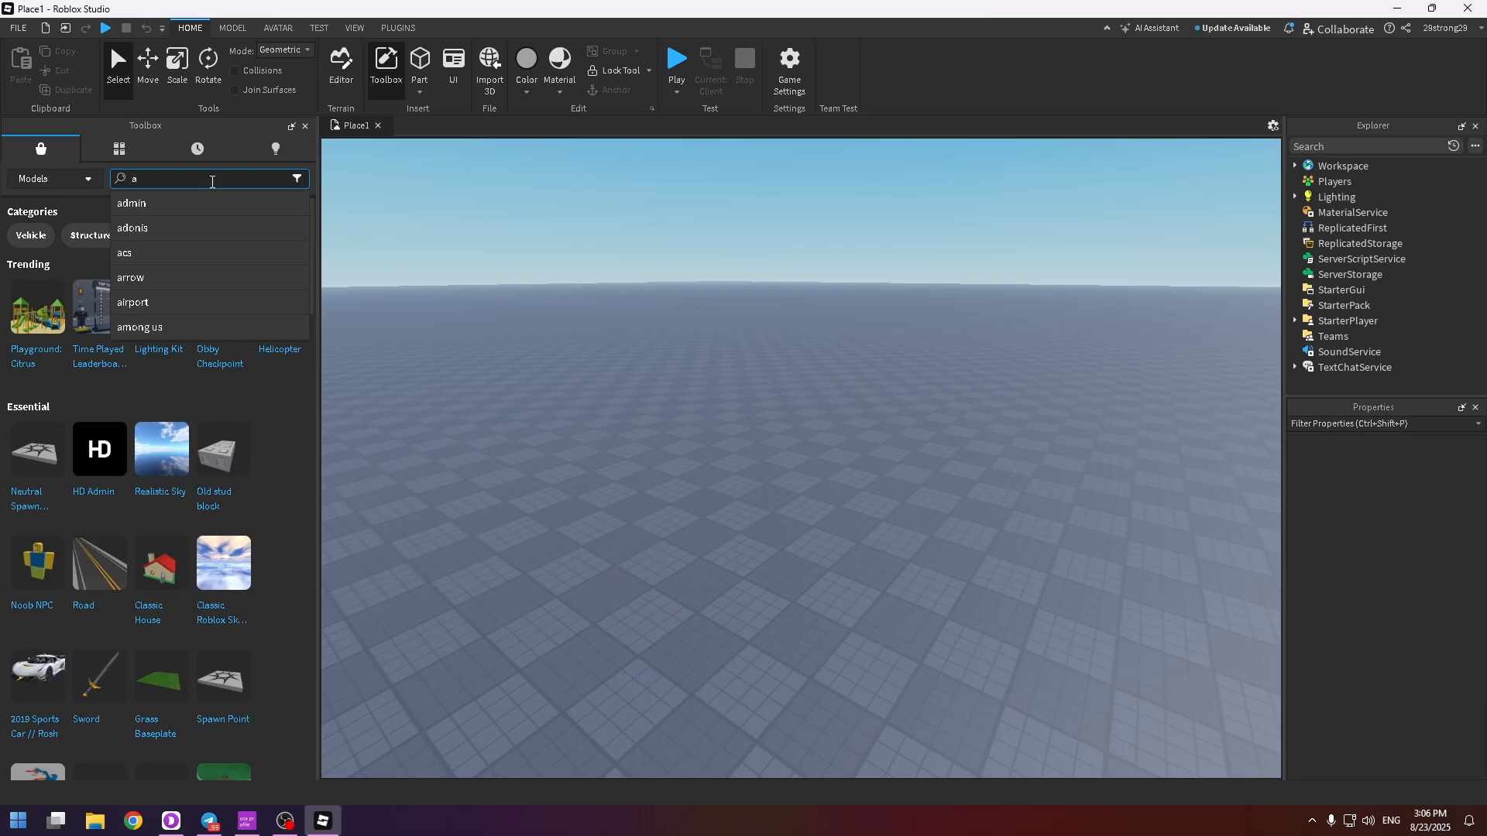
{"action": "type", "text": "larm clo"}
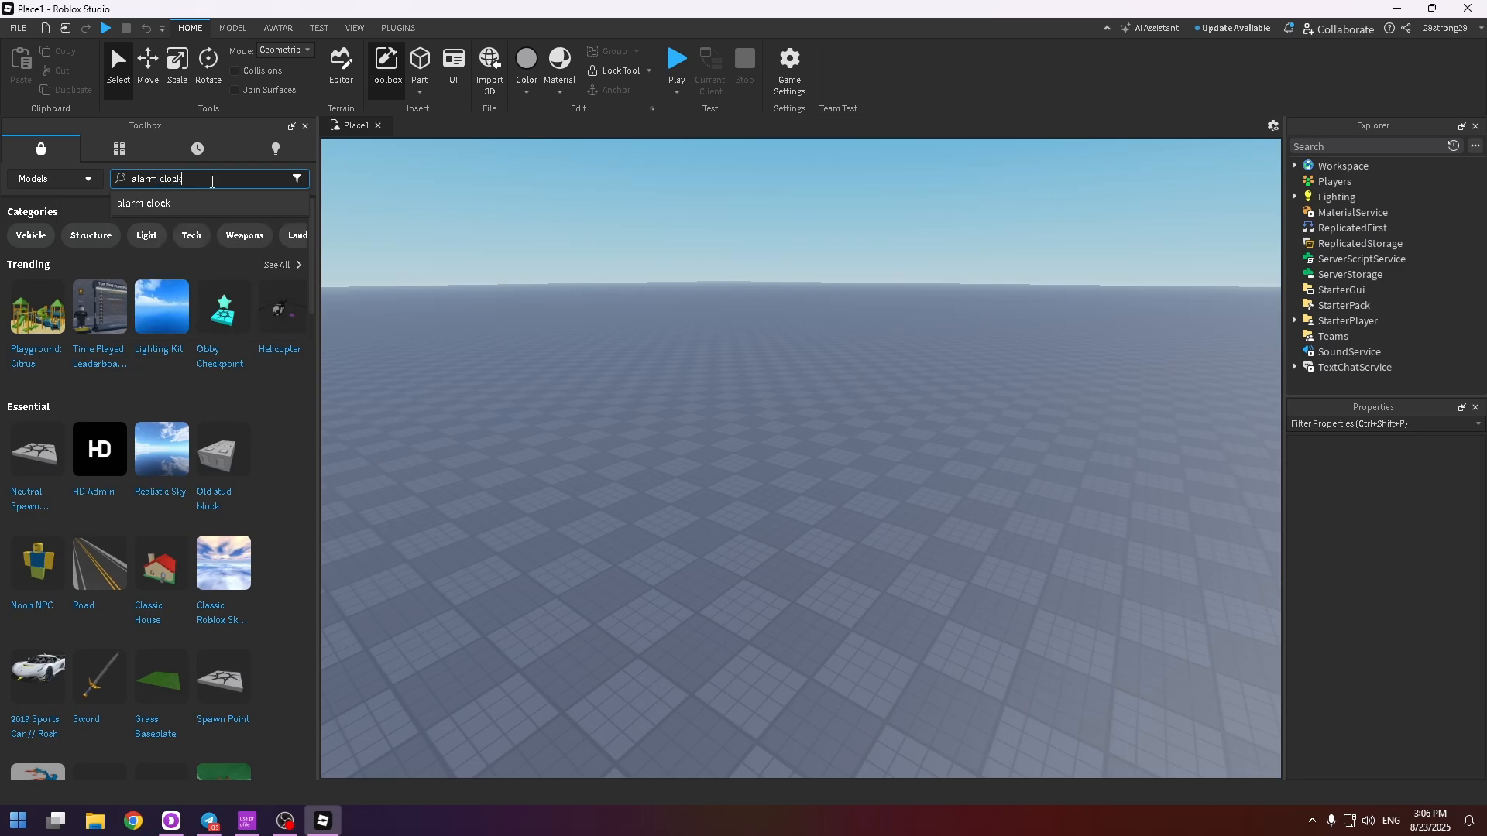
{"action": "type", "text": "ck"}
{"action": "key", "text": "Return"}
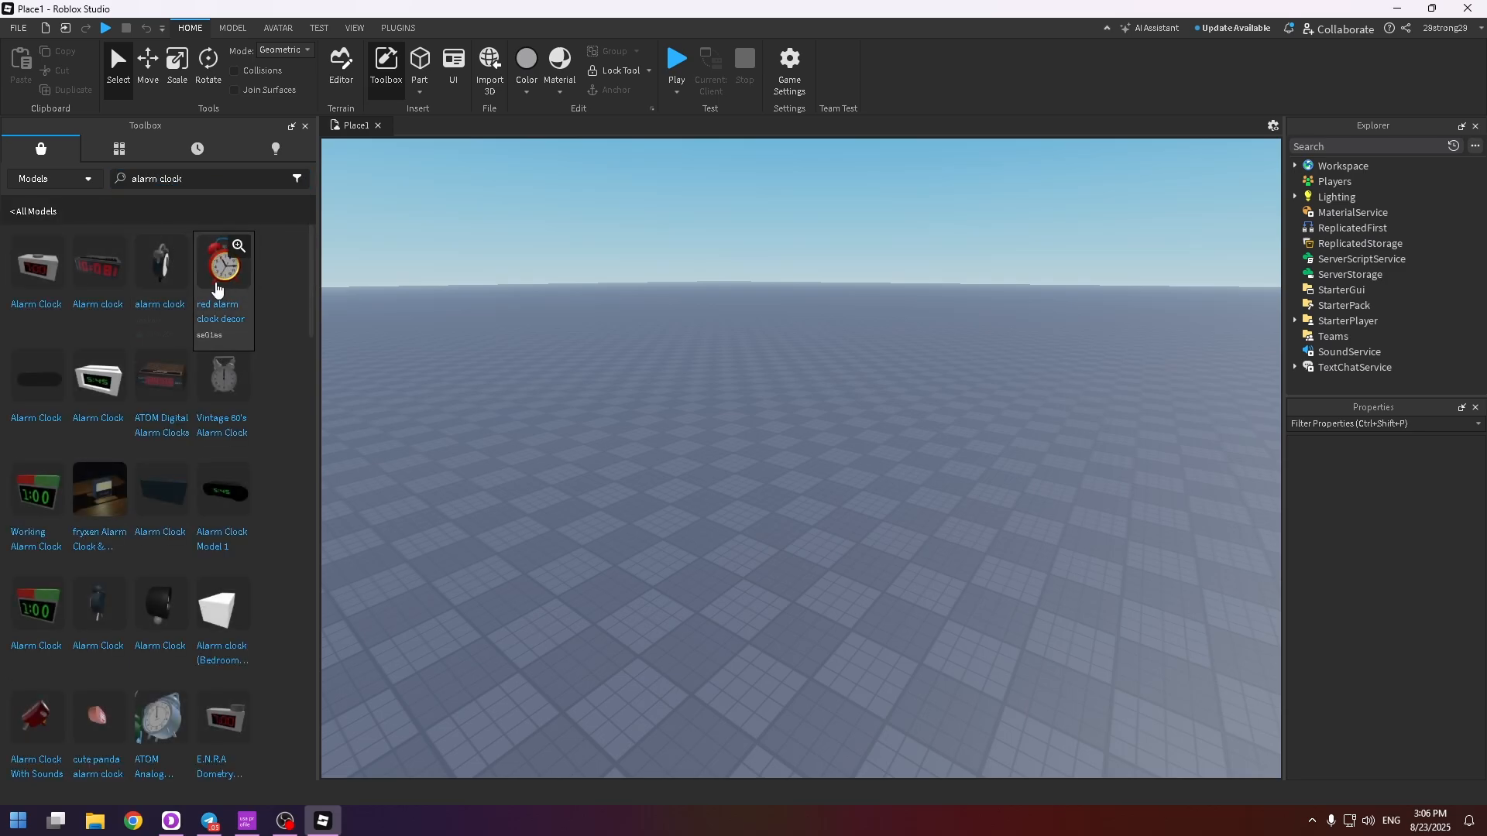
{"action": "left_click", "coordinate": [224, 267]}
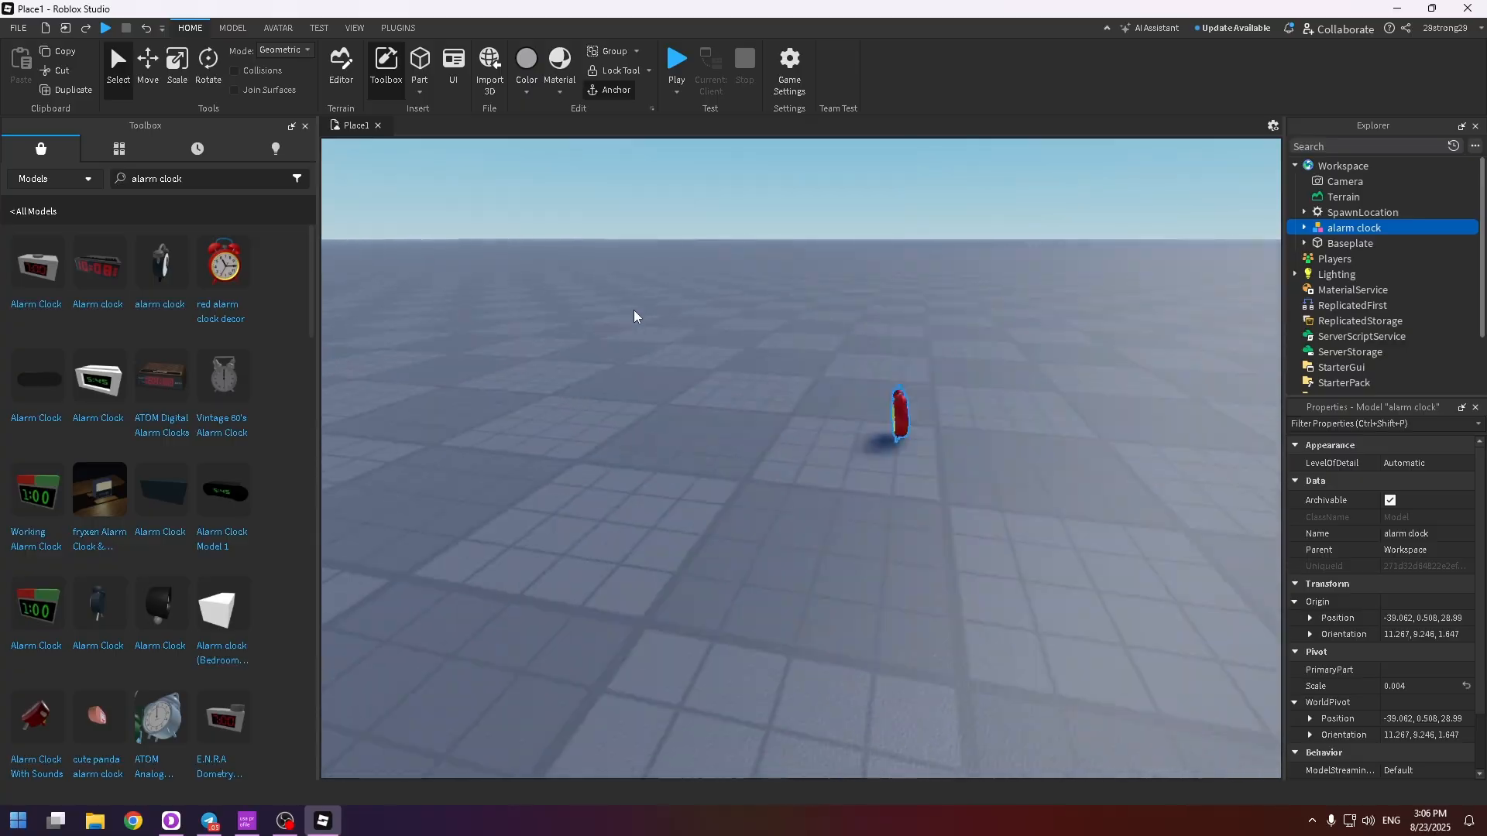
{"action": "key", "text": "f"}
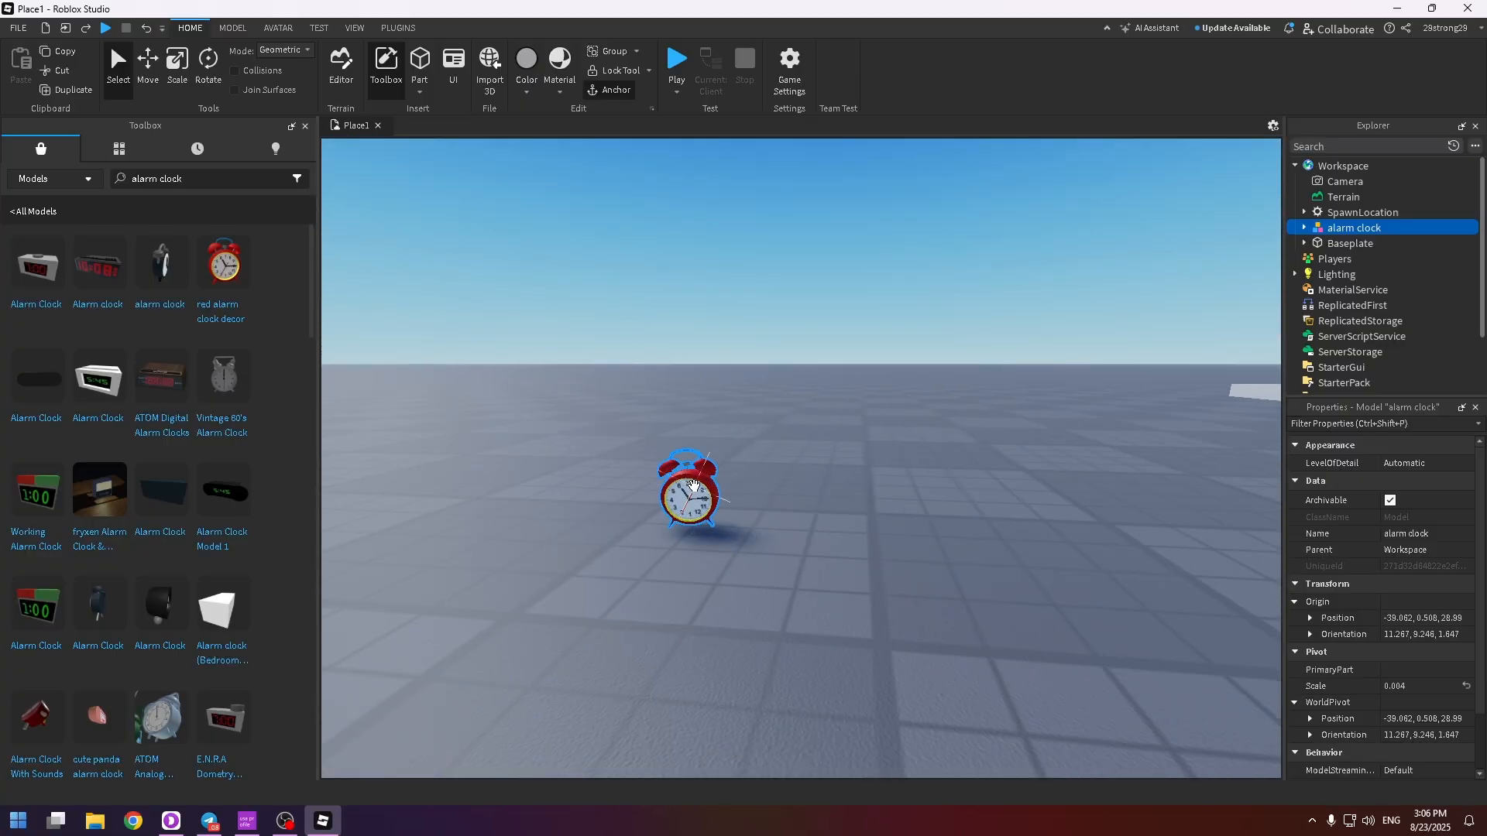
Raise the alarm clock above the baseplate and enlarge it to a scale of about 0.012
{"action": "key", "text": "ctrl+2"}
{"action": "mouse_move", "coordinate": [674, 387]}
{"action": "left_mouse_down"}
{"action": "mouse_move", "coordinate": [671, 288]}
{"action": "mouse_move", "coordinate": [656, 401]}
{"action": "left_mouse_up"}
{"action": "key", "text": "ctrl+3"}
{"action": "left_click", "coordinate": [825, 354]}
{"action": "scroll", "coordinate": [825, 355], "scroll_direction": "down", "scroll_amount": 2}
{"action": "right_click_drag", "start_coordinate": [825, 354], "coordinate": [827, 359]}
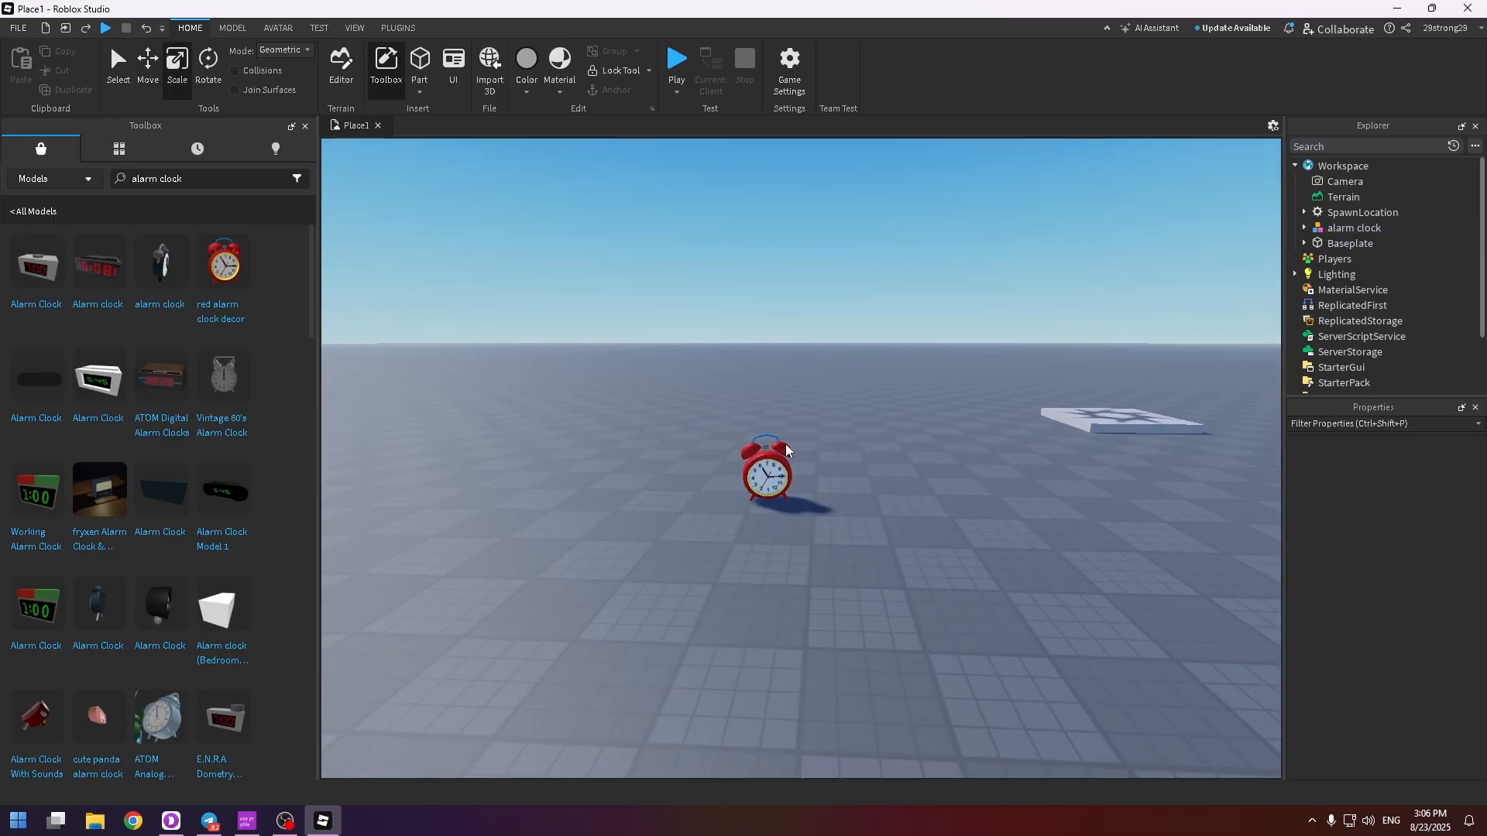
Launch the Moon Animator plugin and create a new Moon 2 file
{"action": "left_click", "coordinate": [778, 457]}
{"action": "left_click", "coordinate": [354, 28]}
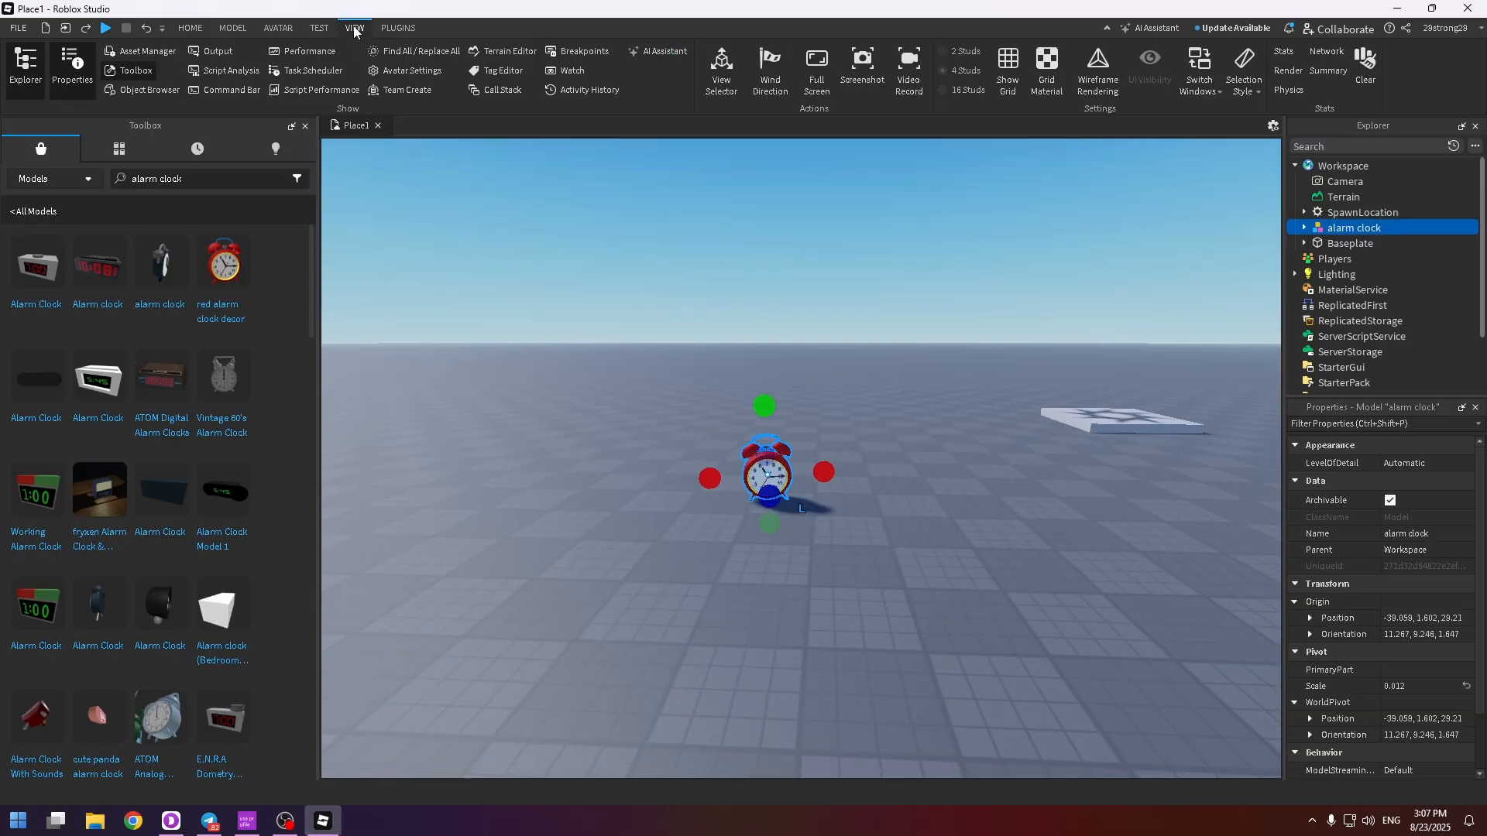
{"action": "left_click", "coordinate": [401, 29]}
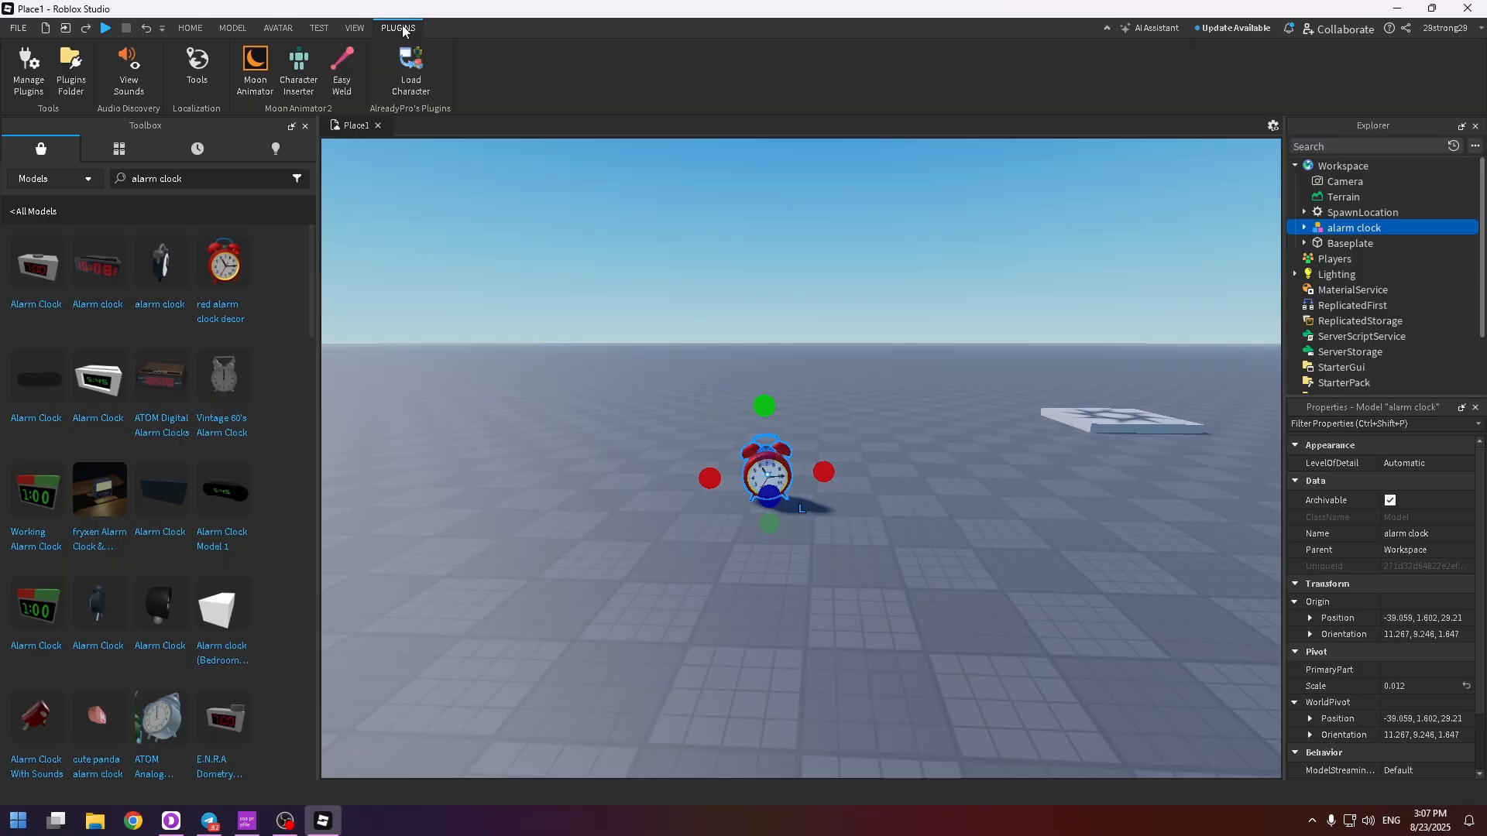
{"action": "left_click", "coordinate": [249, 74]}
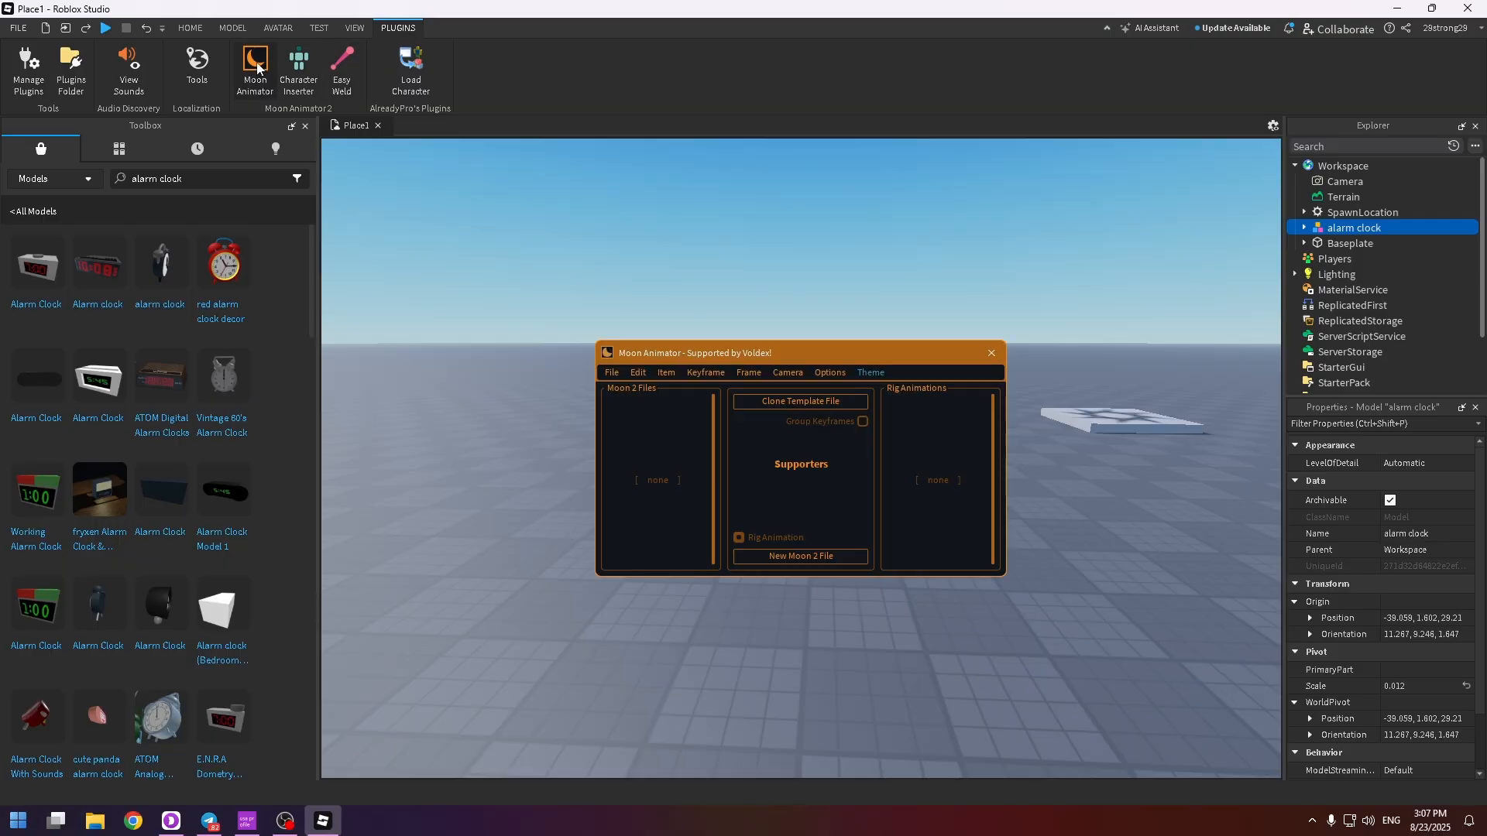
{"action": "left_click", "coordinate": [803, 559]}
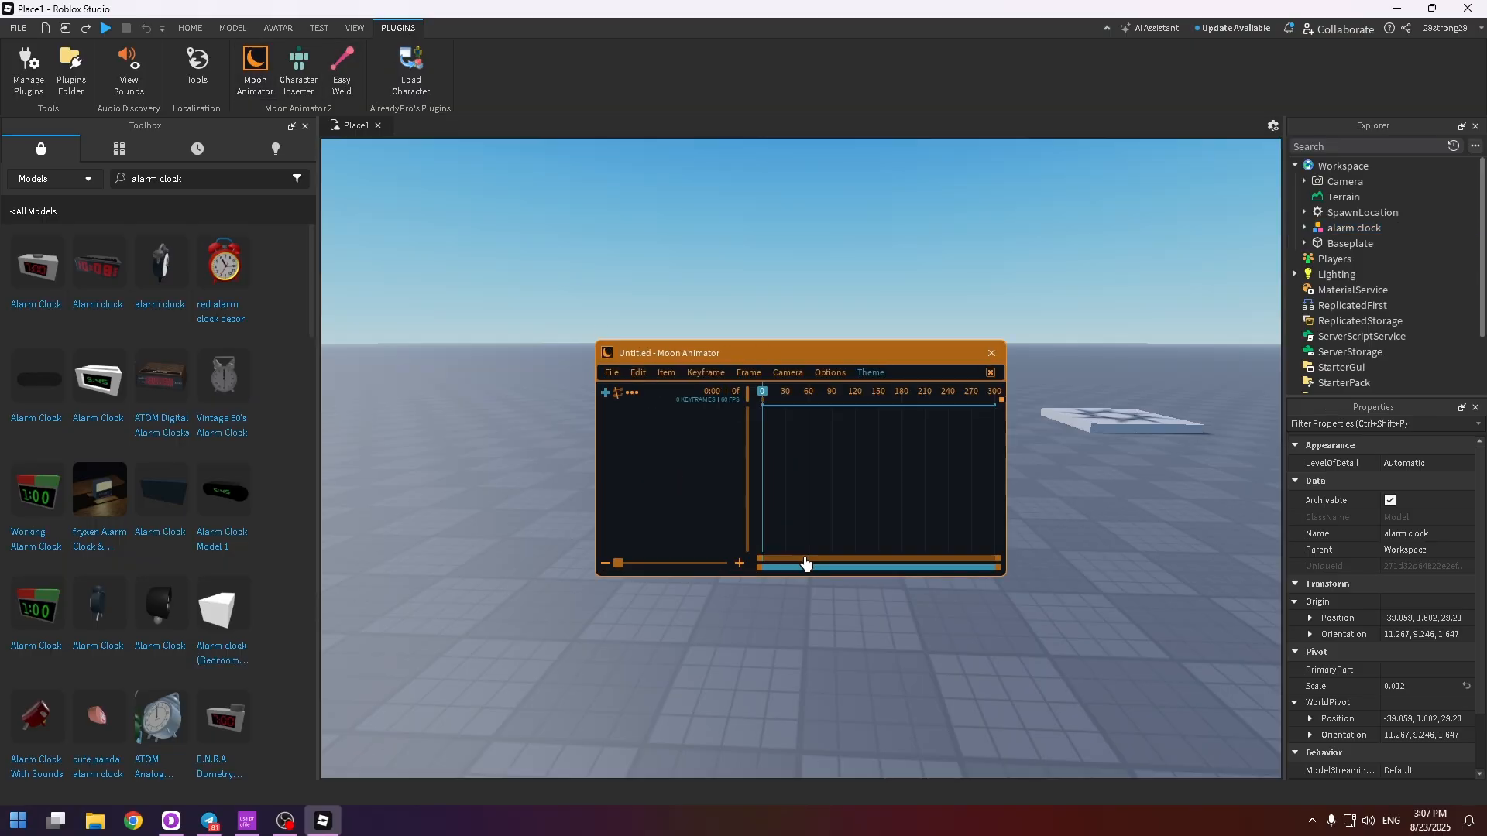
Try to add the alarm clock model to the animation with its CFrame property, and close Moon Animator
{"action": "left_click", "coordinate": [605, 394]}
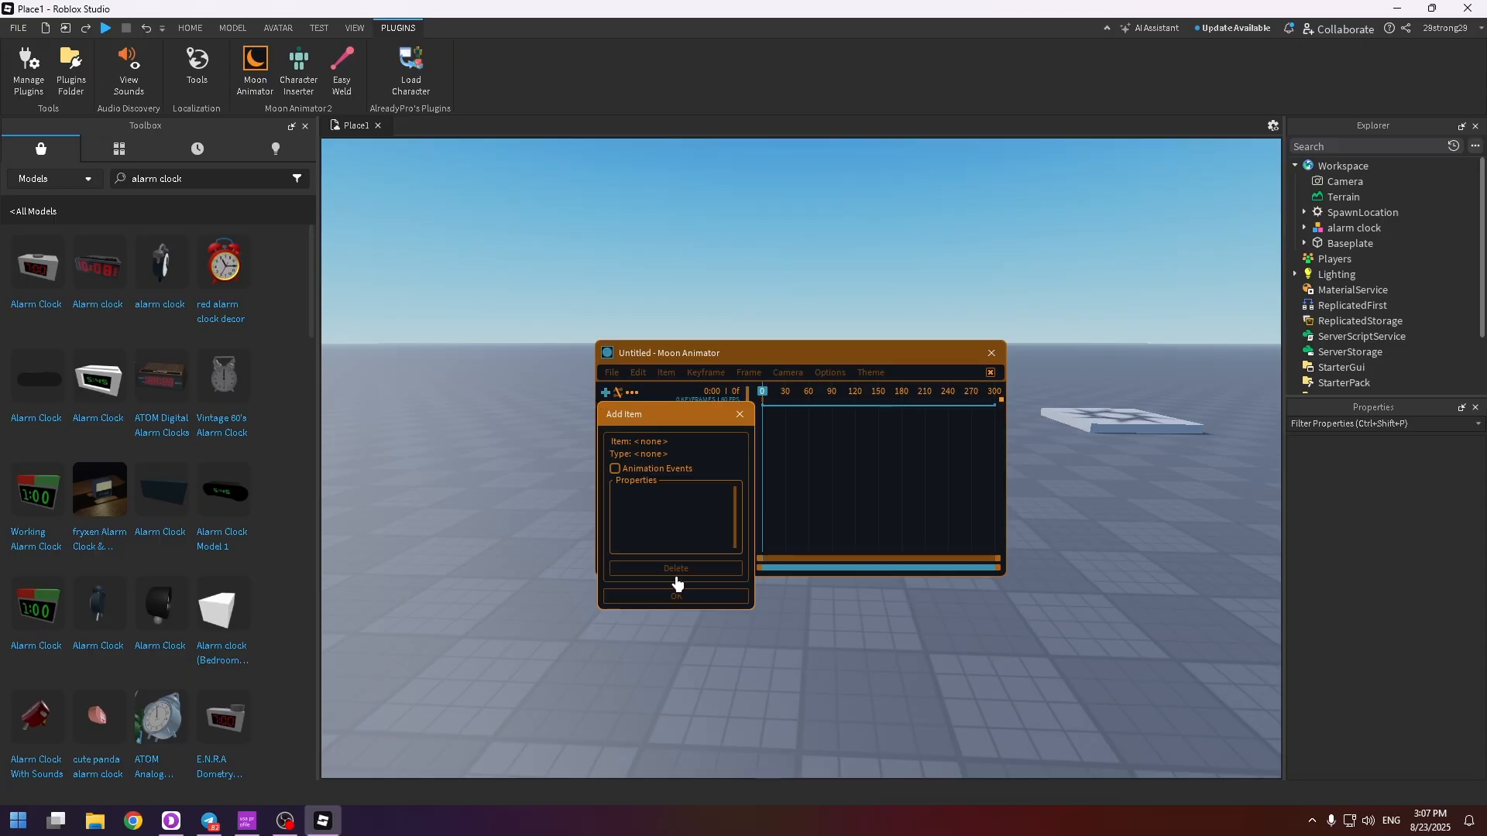
{"action": "left_click", "coordinate": [1146, 467]}
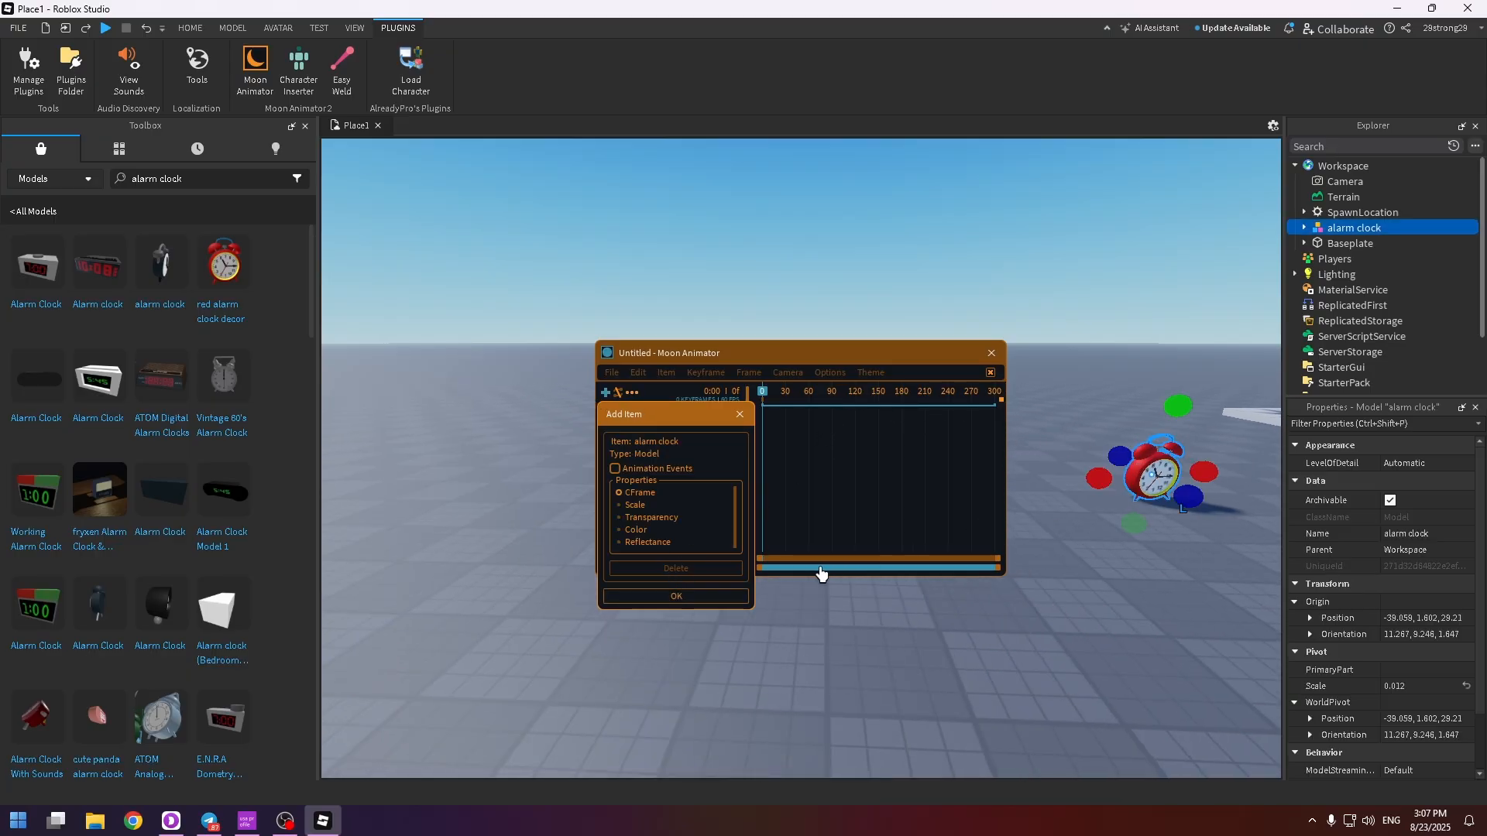
{"action": "left_click", "coordinate": [702, 598]}
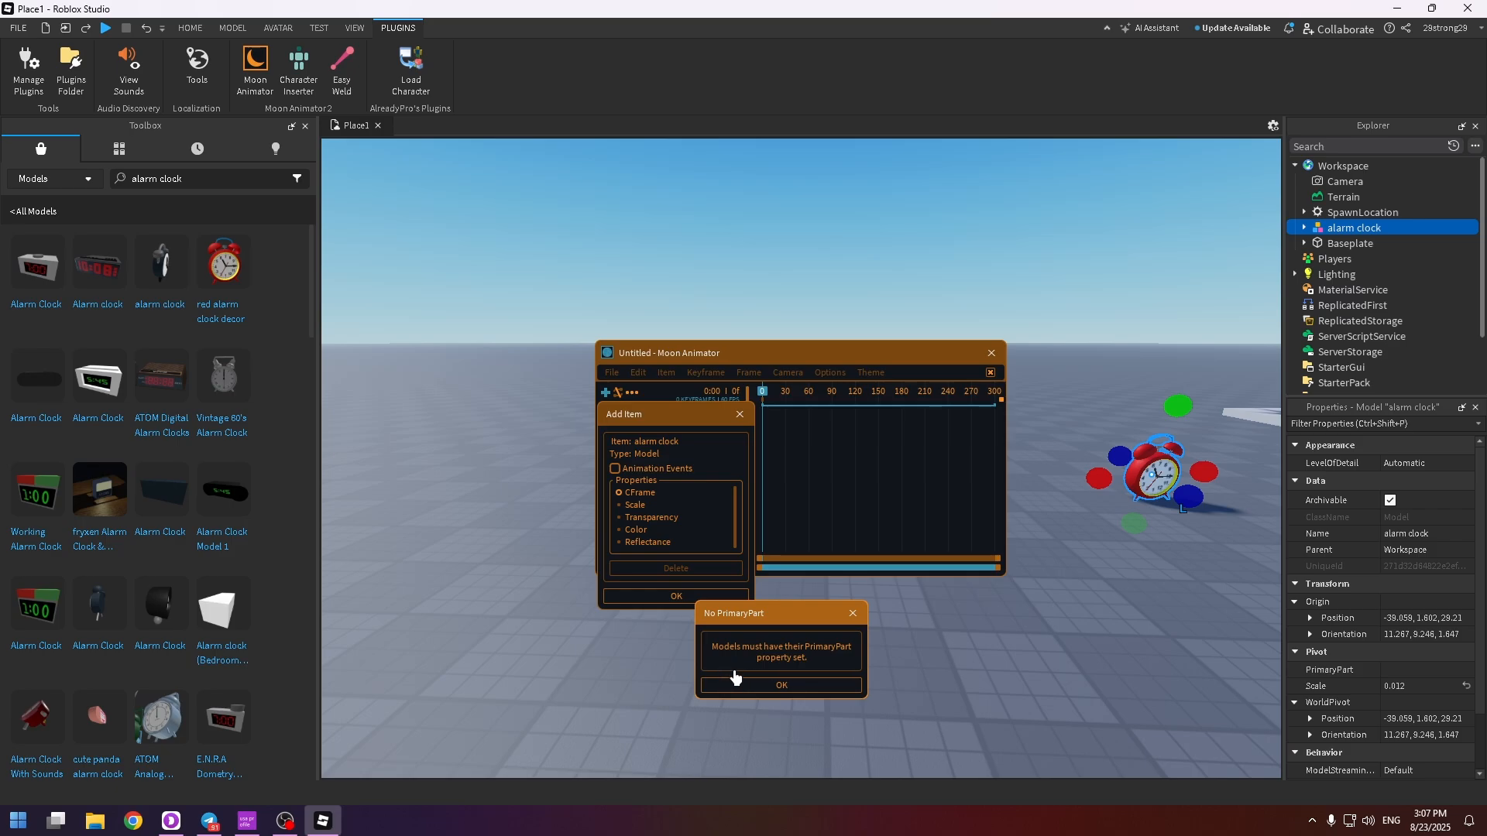
{"action": "left_click", "coordinate": [802, 687]}
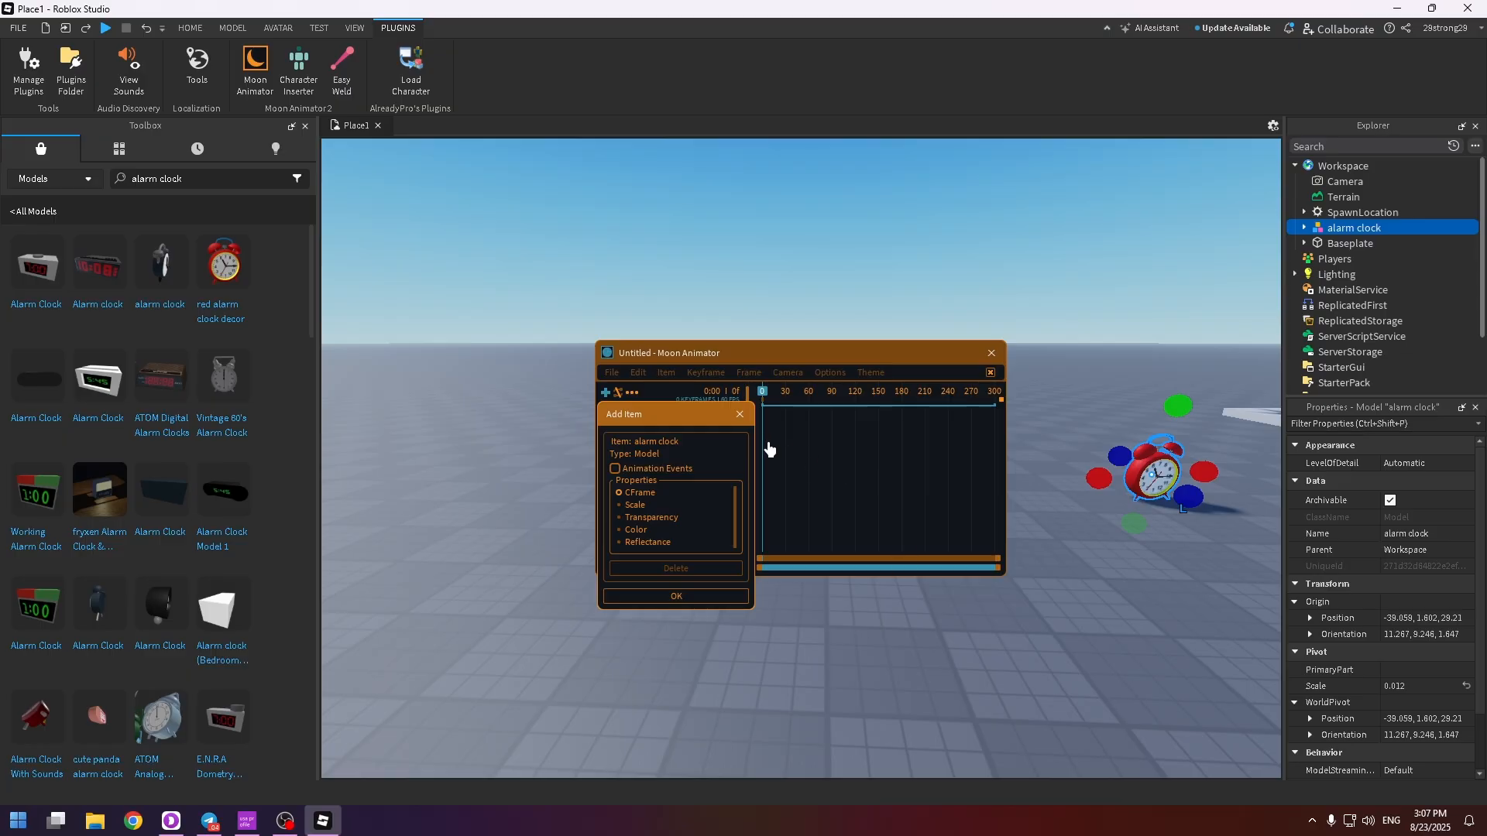
{"action": "left_click", "coordinate": [703, 597]}
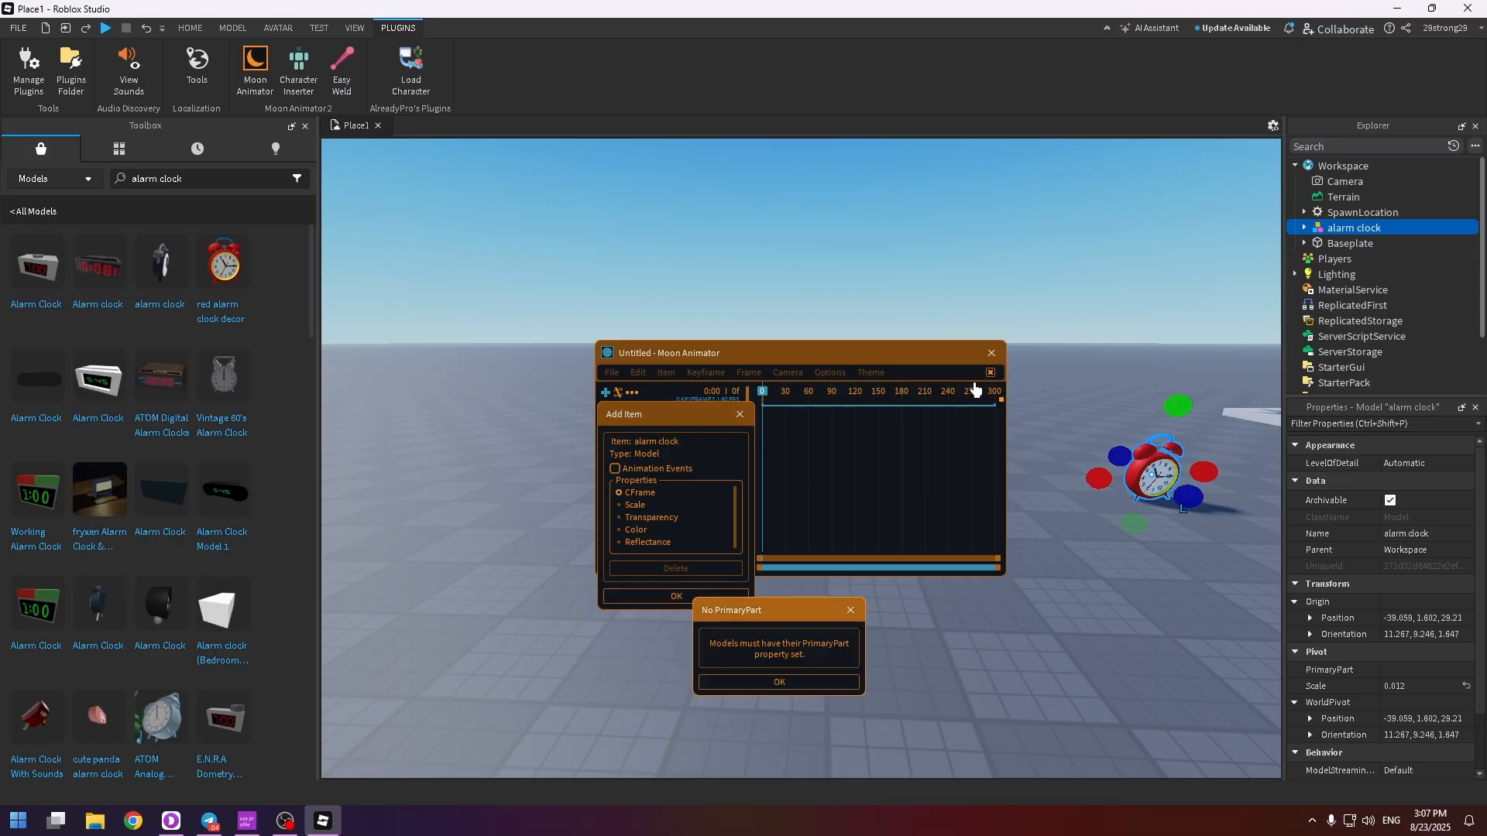
{"action": "left_click", "coordinate": [802, 681]}
{"action": "left_click", "coordinate": [741, 417]}
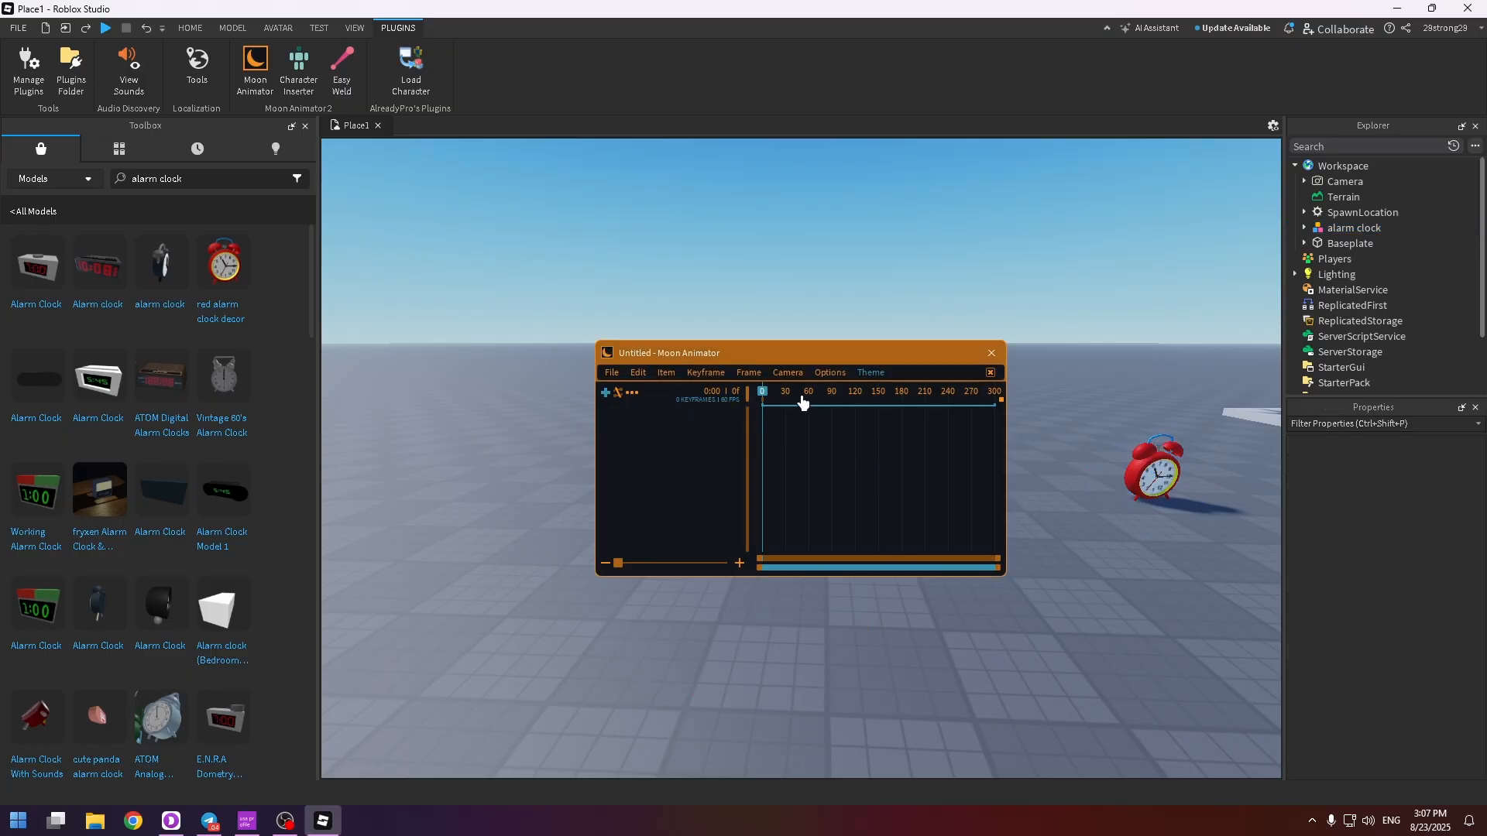
{"action": "left_click", "coordinate": [999, 355]}
Insert a block part, extend it to 4 × 1 × 3 studs and place it against the alarm clock
{"action": "key", "text": "s"}
{"action": "right_click_drag", "start_coordinate": [1021, 419], "coordinate": [1022, 418]}
{"action": "left_click", "coordinate": [193, 27]}
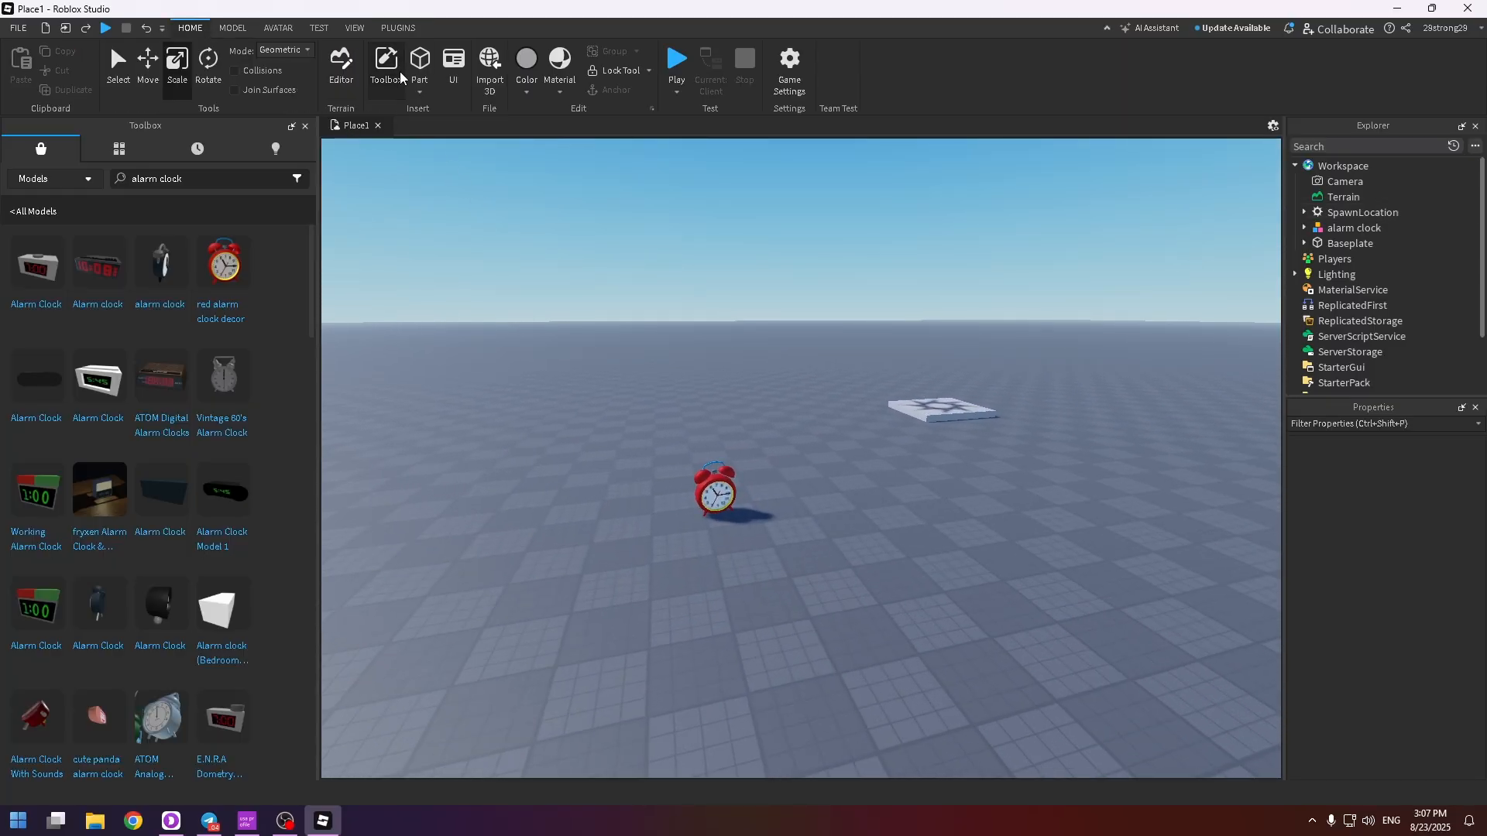
{"action": "left_click", "coordinate": [419, 62]}
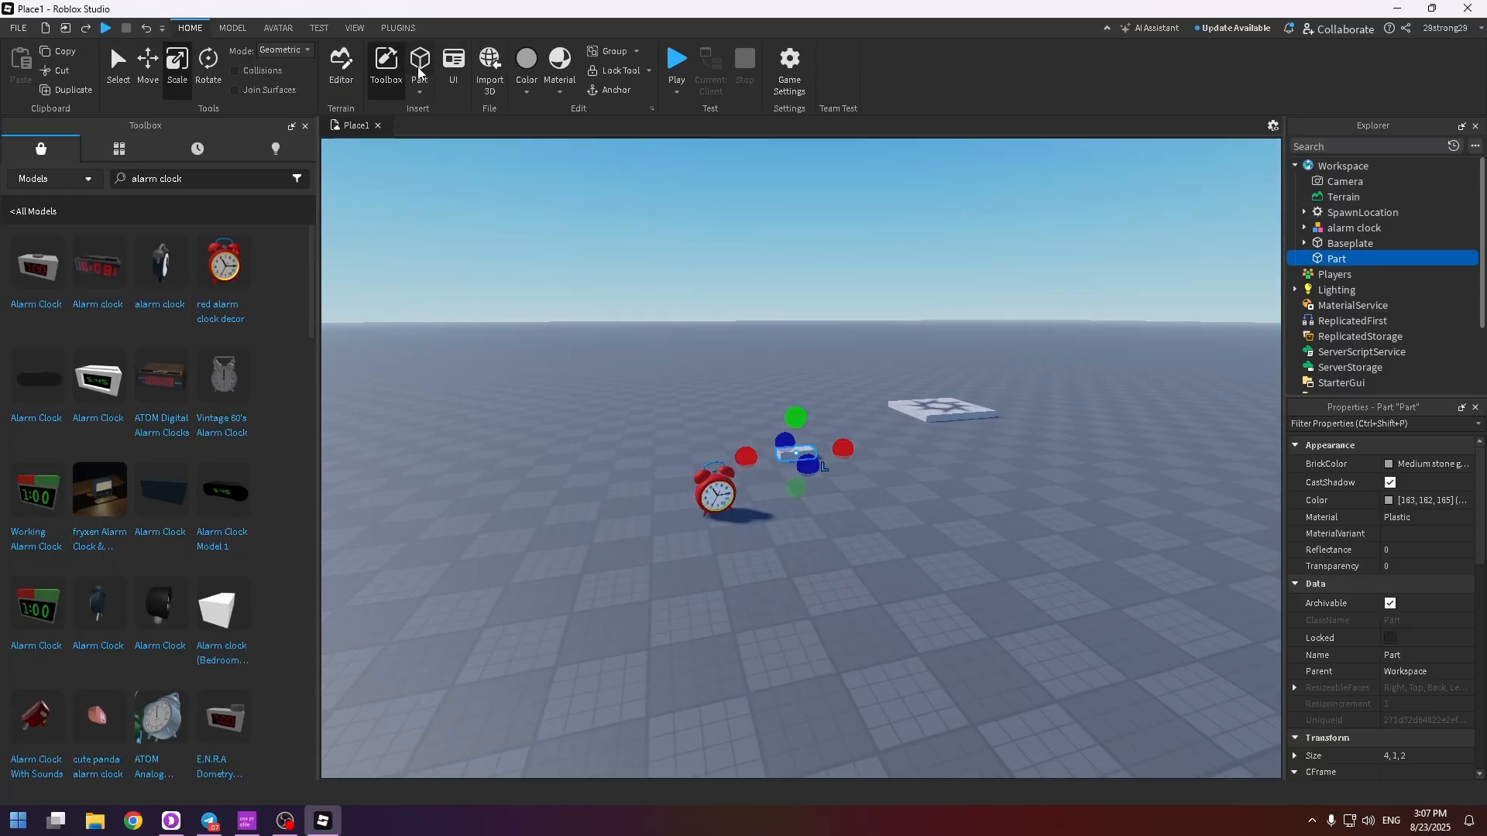
{"action": "key", "text": "w"}
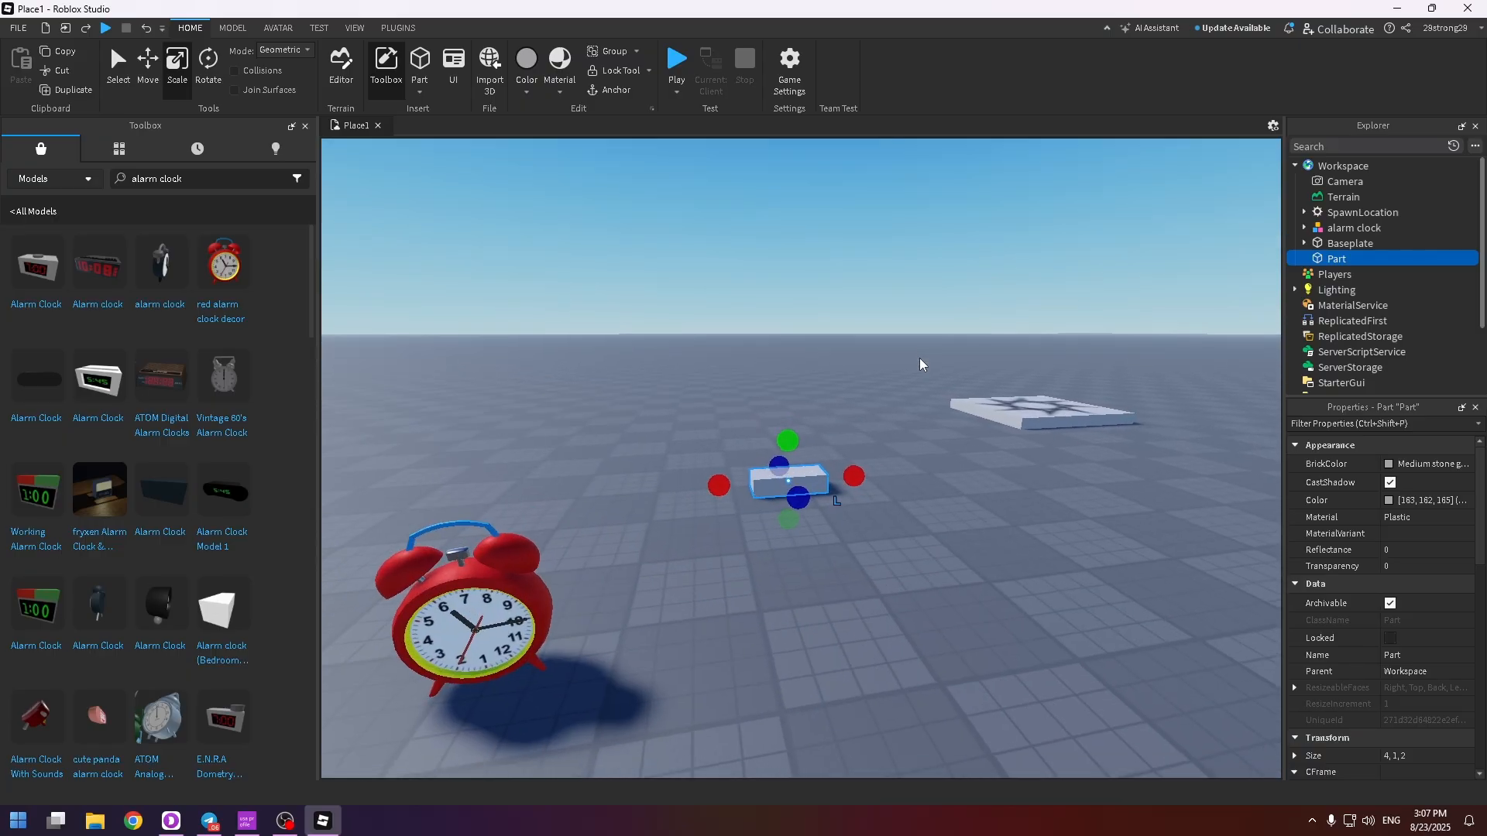
{"action": "left_click_drag", "start_coordinate": [802, 493], "coordinate": [899, 529]}
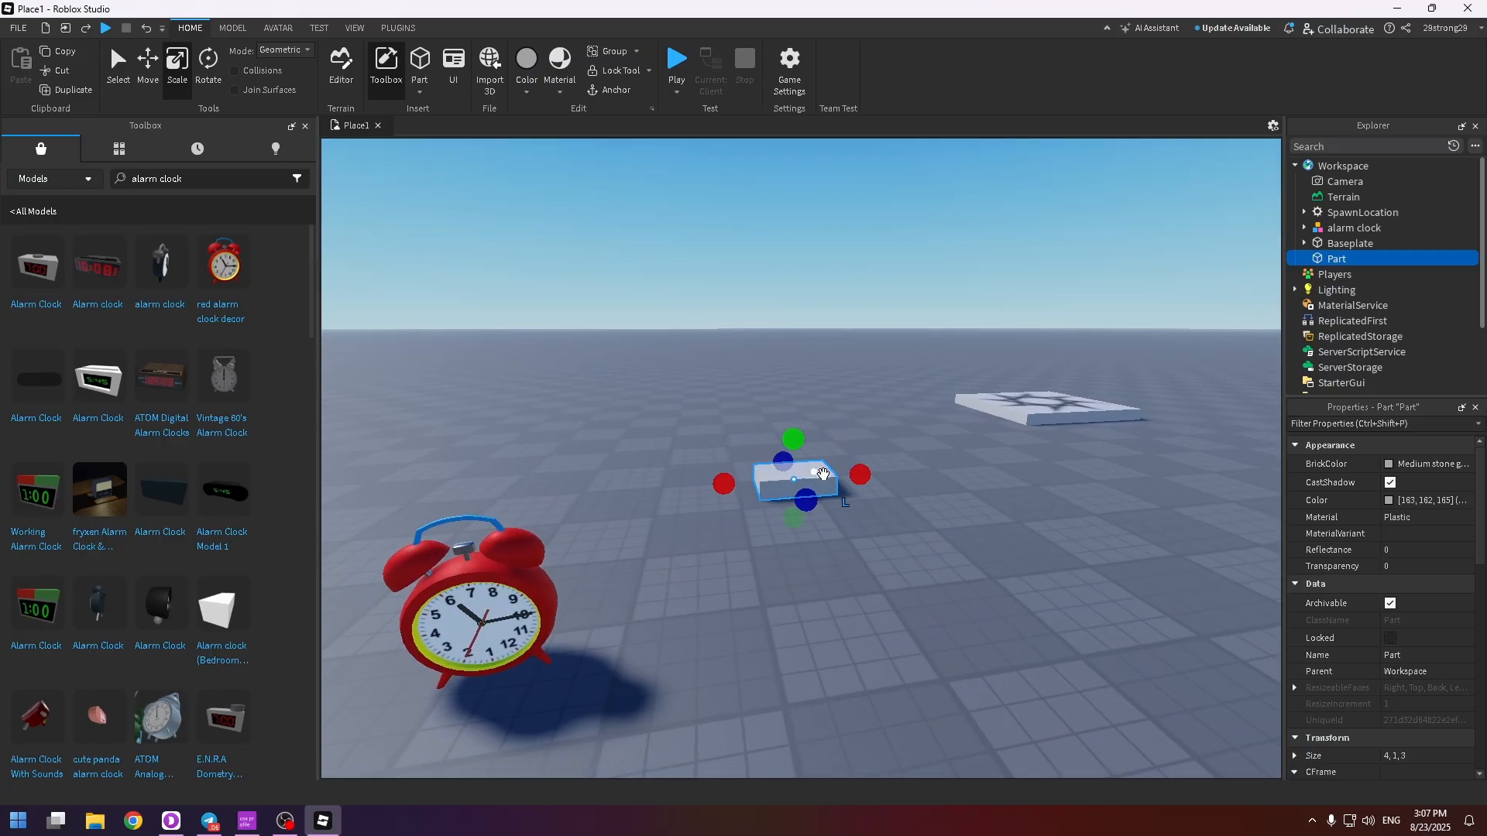
{"action": "left_click_drag", "start_coordinate": [818, 475], "coordinate": [527, 616]}
{"action": "scroll", "coordinate": [839, 700], "scroll_direction": "down", "scroll_amount": 5}
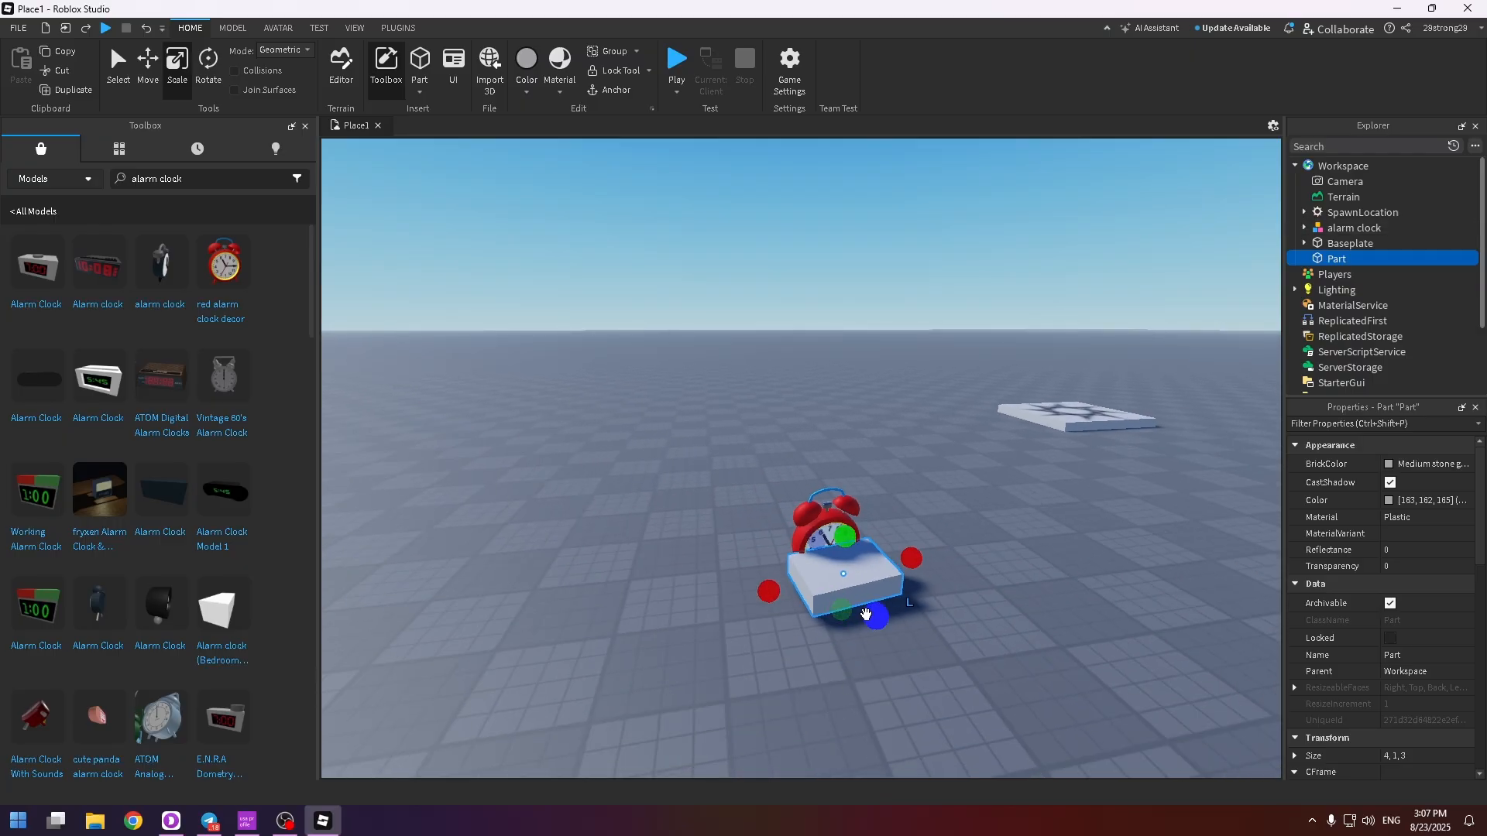
Resize the block to enclose the alarm clock's body, about 3.07 × 3.2 × 1 studs
{"action": "key", "text": "ctrl+2"}
{"action": "key", "text": "ctrl+1"}
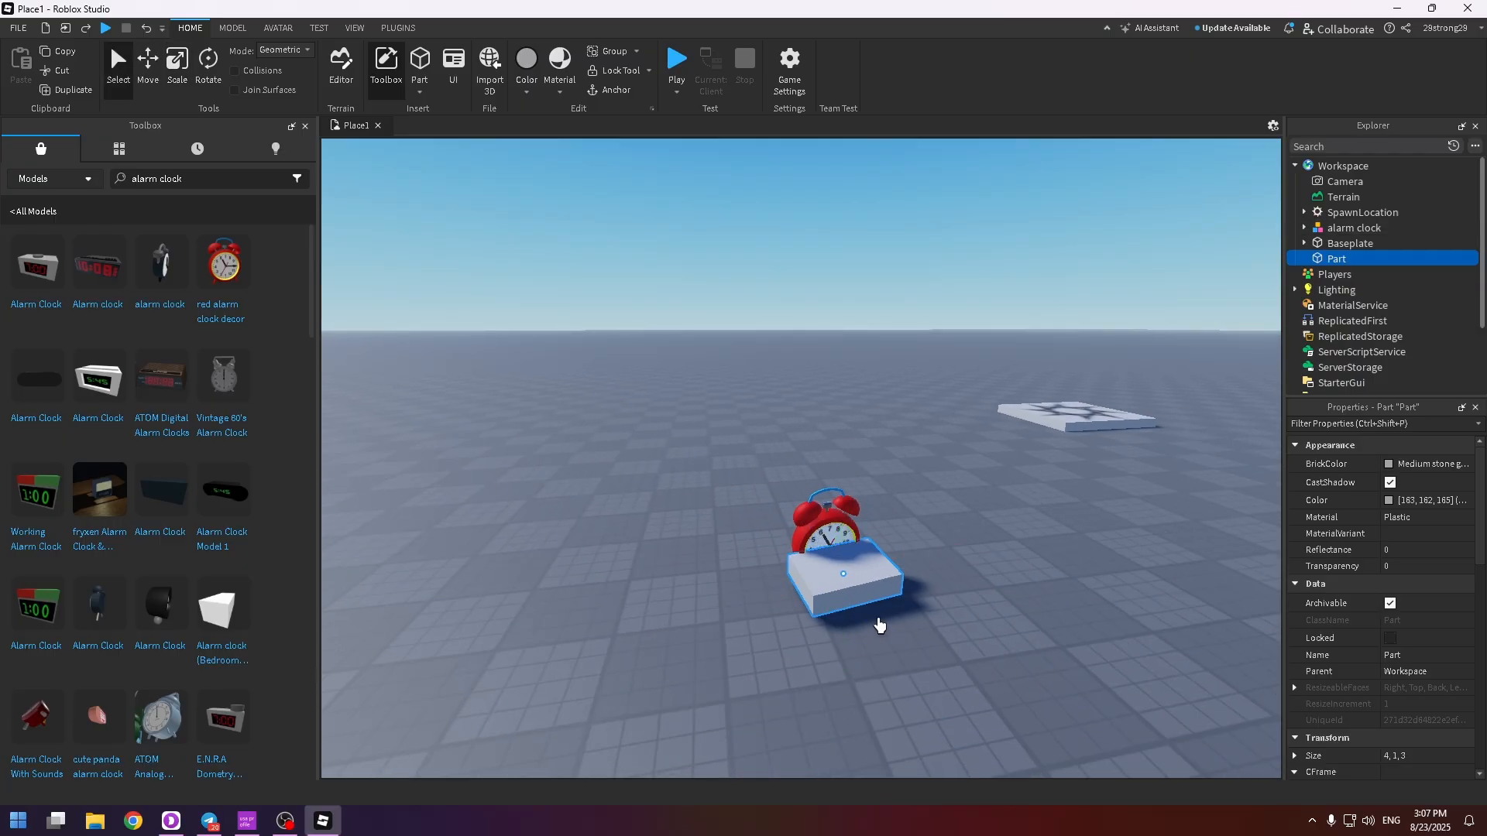
{"action": "key", "text": "ctrl+3"}
{"action": "left_click_drag", "start_coordinate": [877, 611], "coordinate": [849, 576]}
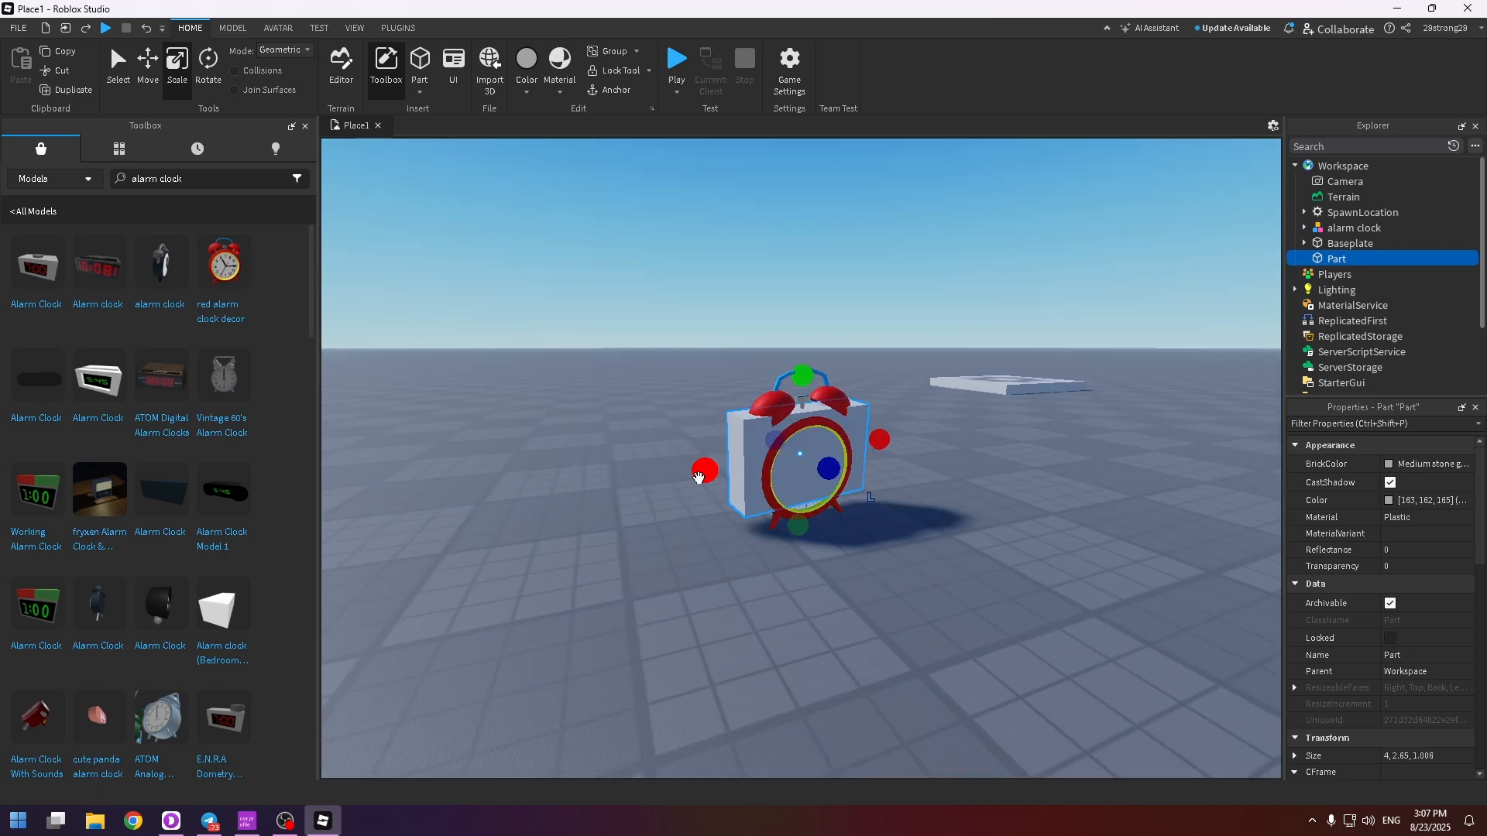
{"action": "left_click_drag", "start_coordinate": [701, 474], "coordinate": [724, 469]}
{"action": "mouse_move", "coordinate": [869, 453]}
{"action": "left_mouse_down"}
{"action": "mouse_move", "coordinate": [857, 447]}
{"action": "mouse_move", "coordinate": [871, 440]}
{"action": "left_mouse_up"}
{"action": "key", "text": "d"}
{"action": "right_click_drag", "start_coordinate": [872, 440], "coordinate": [871, 443]}
{"action": "scroll", "coordinate": [871, 443], "scroll_direction": "up", "scroll_amount": 1}
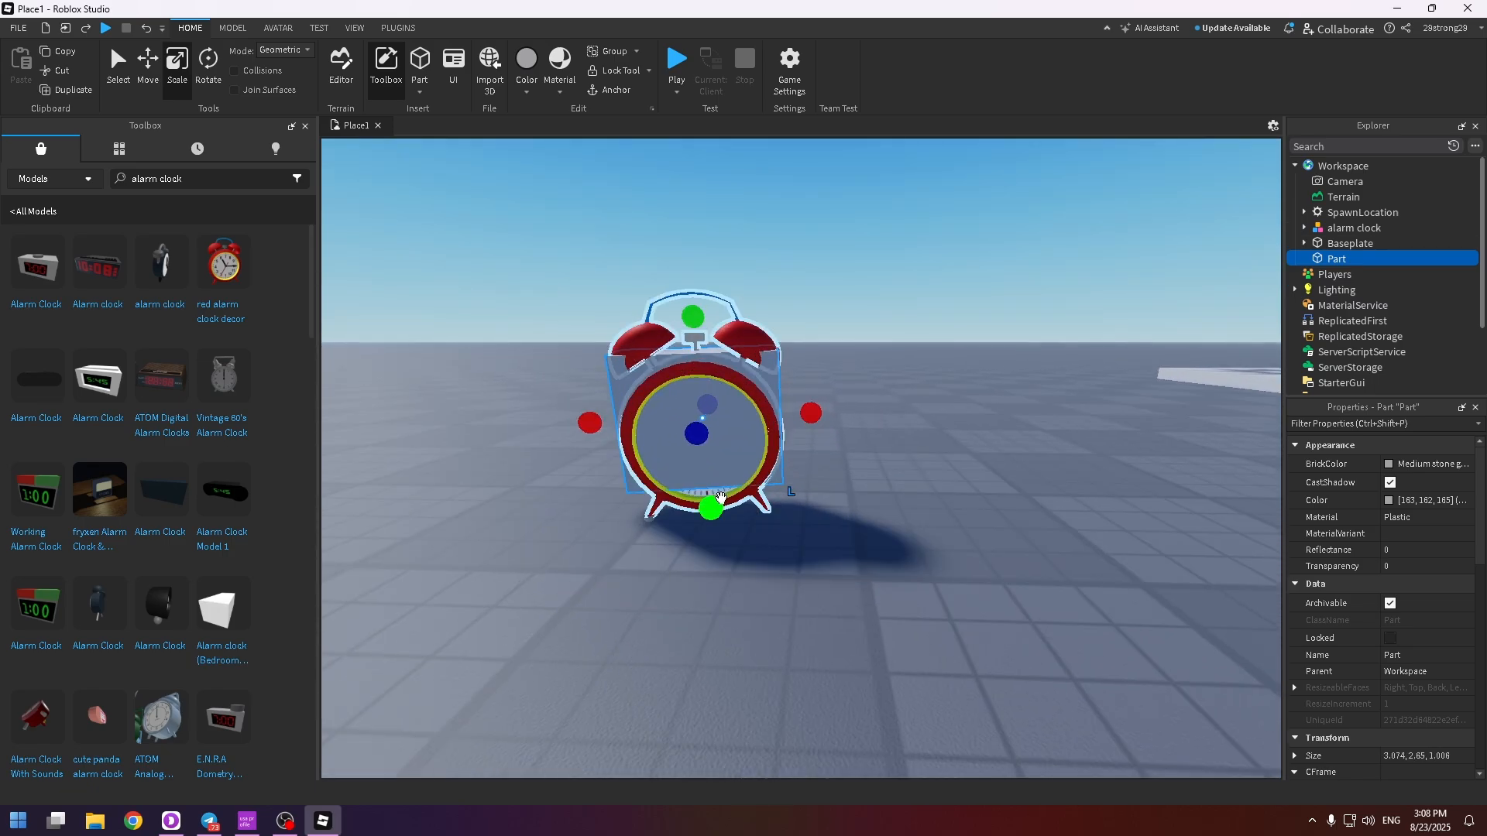
{"action": "left_click_drag", "start_coordinate": [707, 512], "coordinate": [713, 536]}
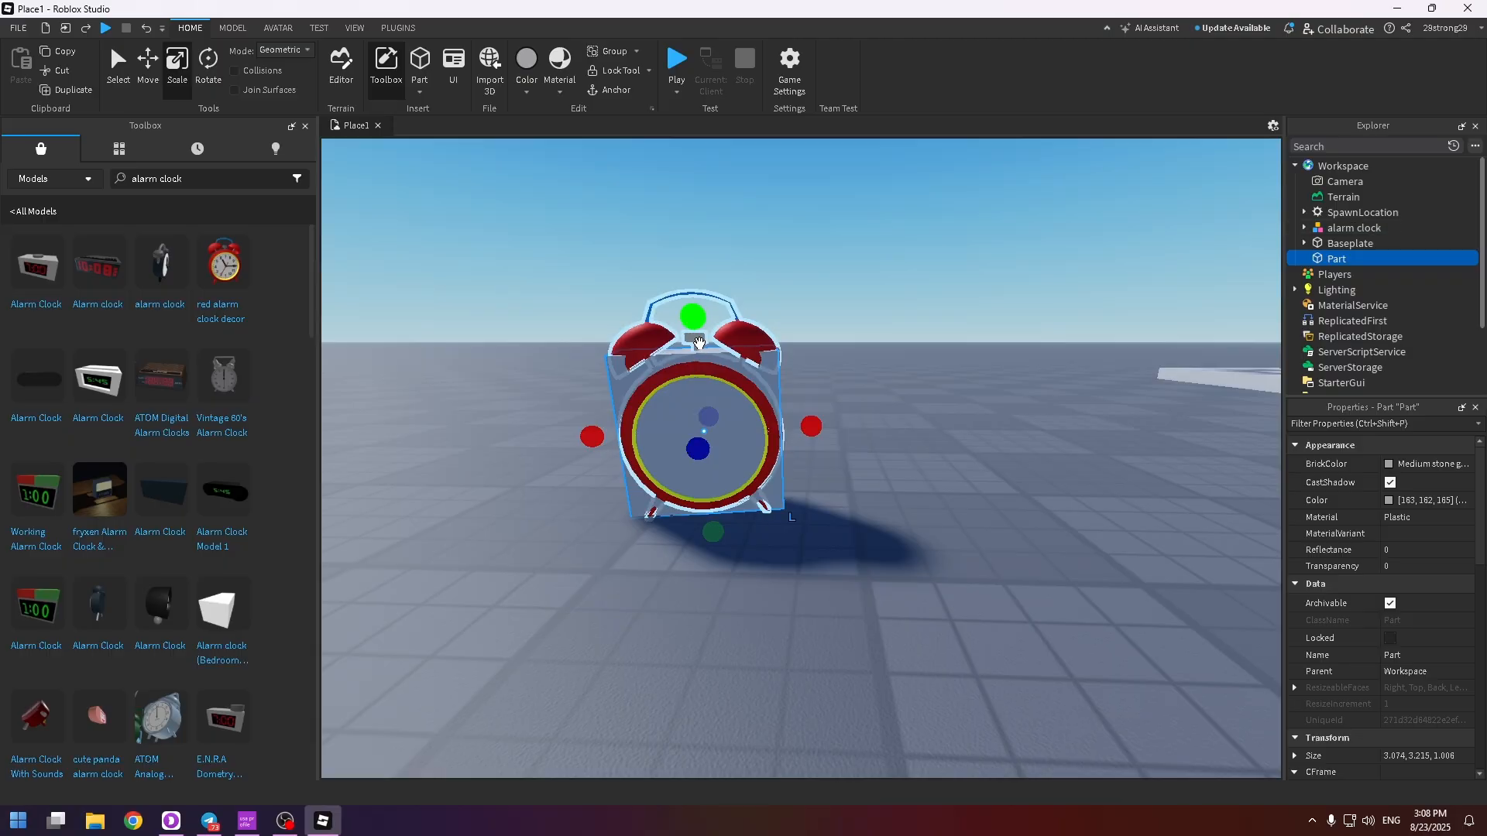
Set the transparency of the block around the alarm clock to 1
{"action": "left_click", "coordinate": [926, 393]}
{"action": "scroll", "coordinate": [921, 396], "scroll_direction": "down", "scroll_amount": 3}
{"action": "right_click_drag", "start_coordinate": [920, 396], "coordinate": [921, 393]}
{"action": "scroll", "coordinate": [920, 395], "scroll_direction": "up", "scroll_amount": 1}
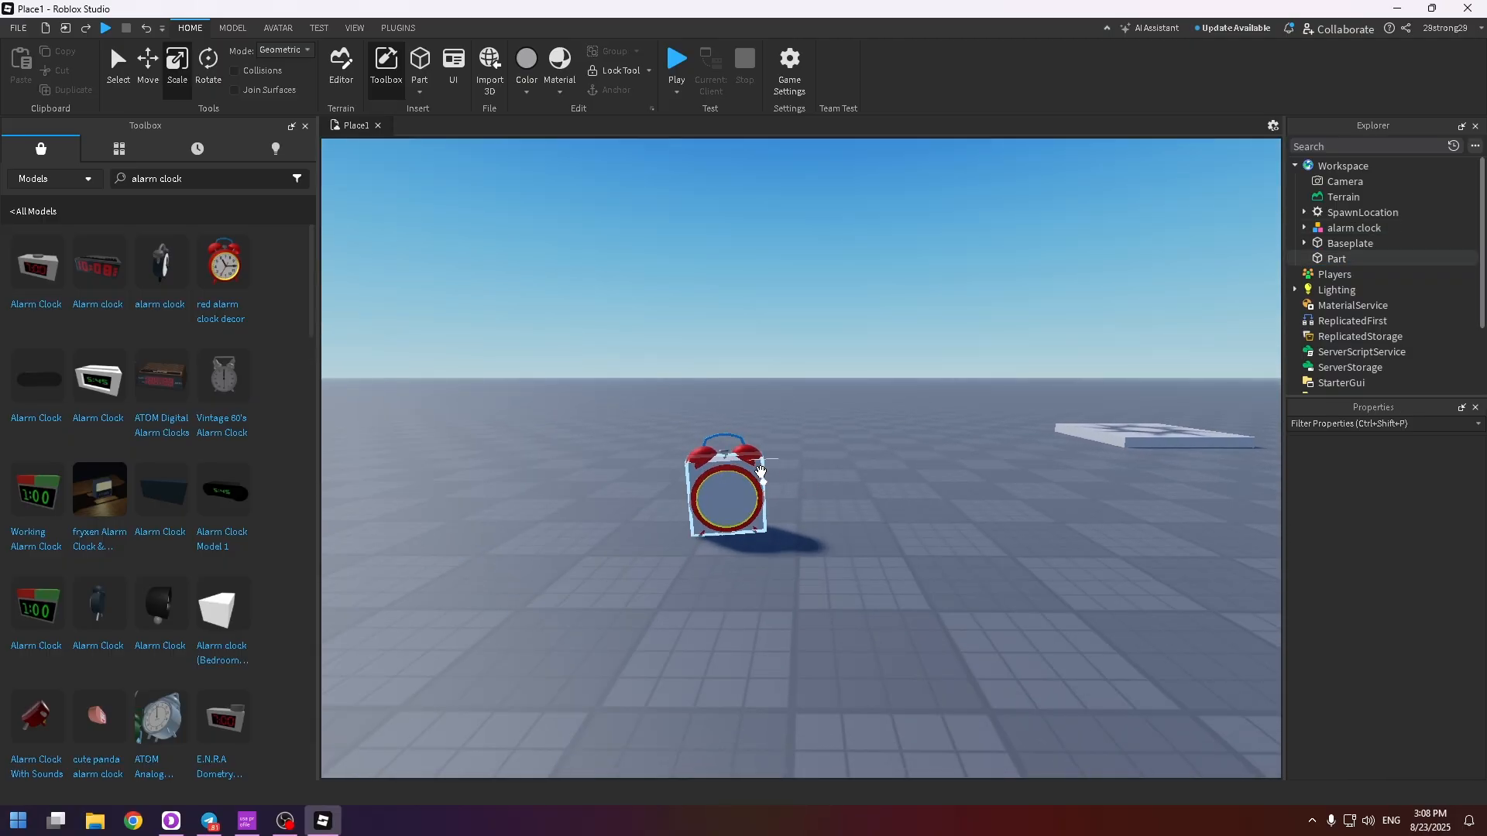
{"action": "left_click", "coordinate": [761, 473]}
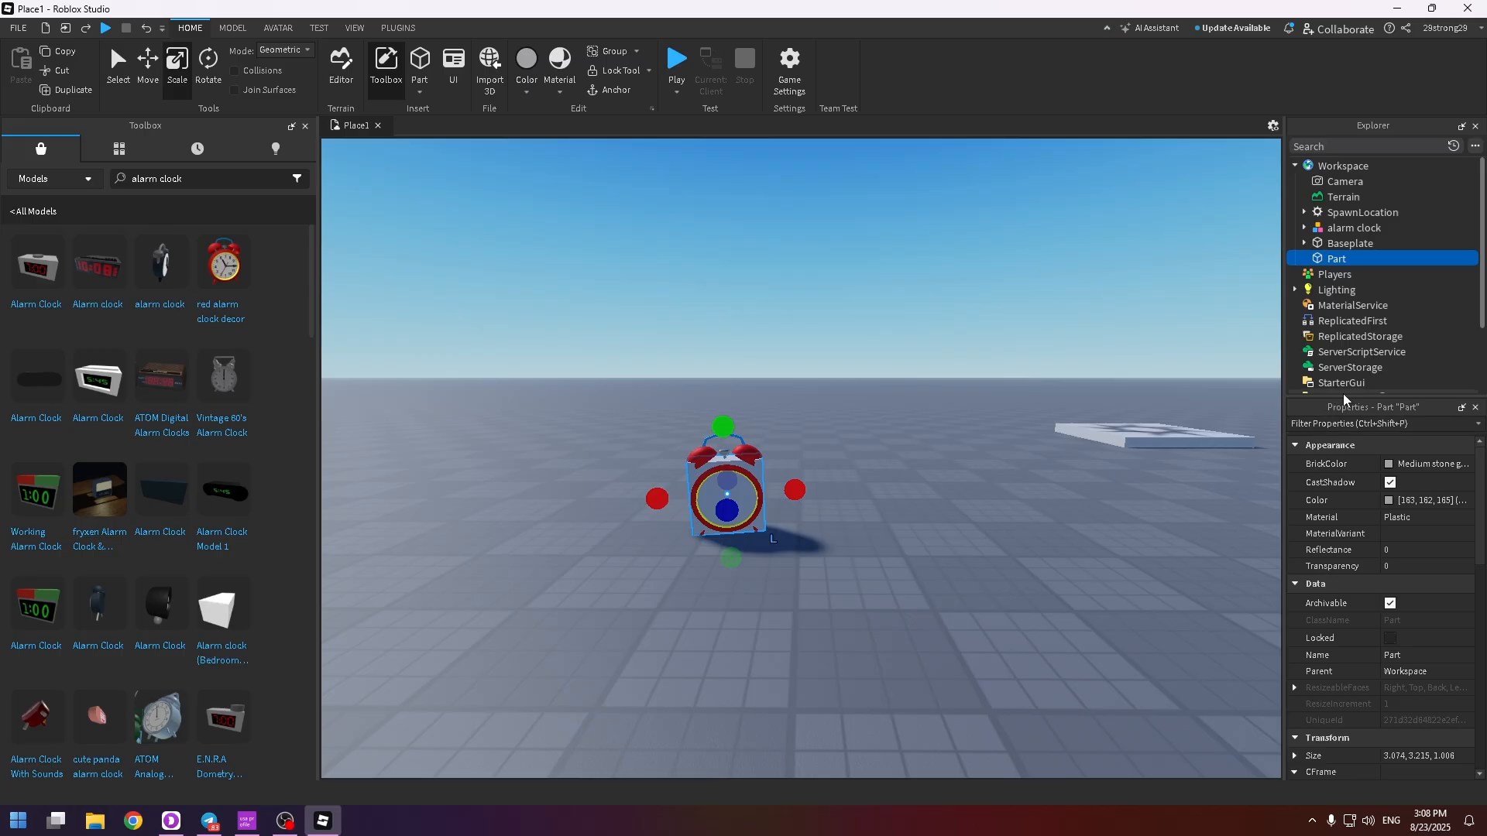
{"action": "left_click", "coordinate": [1394, 564]}
{"action": "type", "text": "1"}
{"action": "key", "text": "Return"}
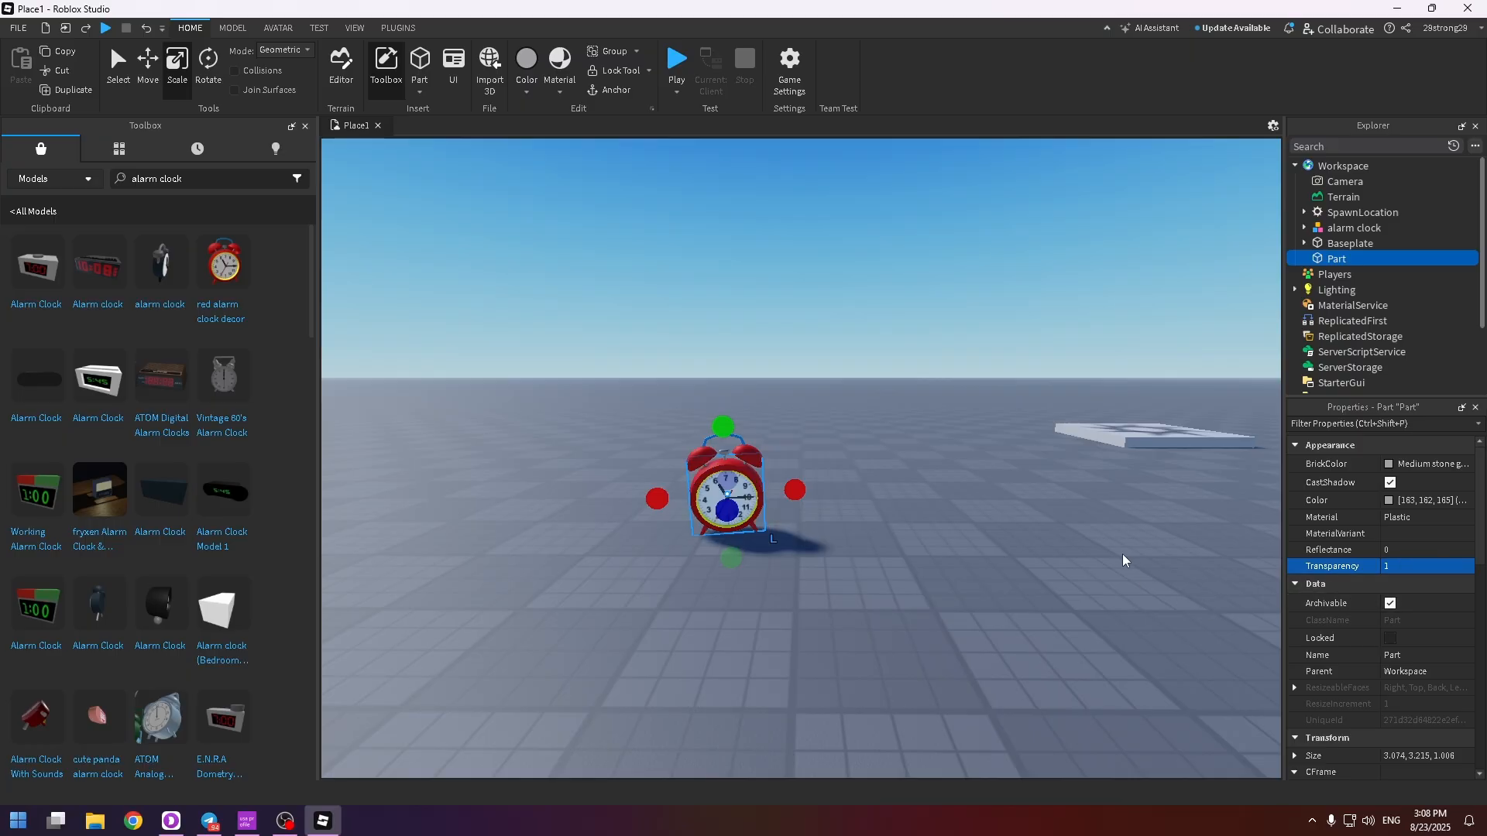
{"action": "left_click", "coordinate": [930, 441]}
{"action": "scroll", "coordinate": [940, 440], "scroll_direction": "up", "scroll_amount": 3}
{"action": "right_click_drag", "start_coordinate": [940, 440], "coordinate": [940, 440]}
{"action": "left_click", "coordinate": [889, 500]}
{"action": "scroll", "coordinate": [892, 500], "scroll_direction": "down", "scroll_amount": 3}
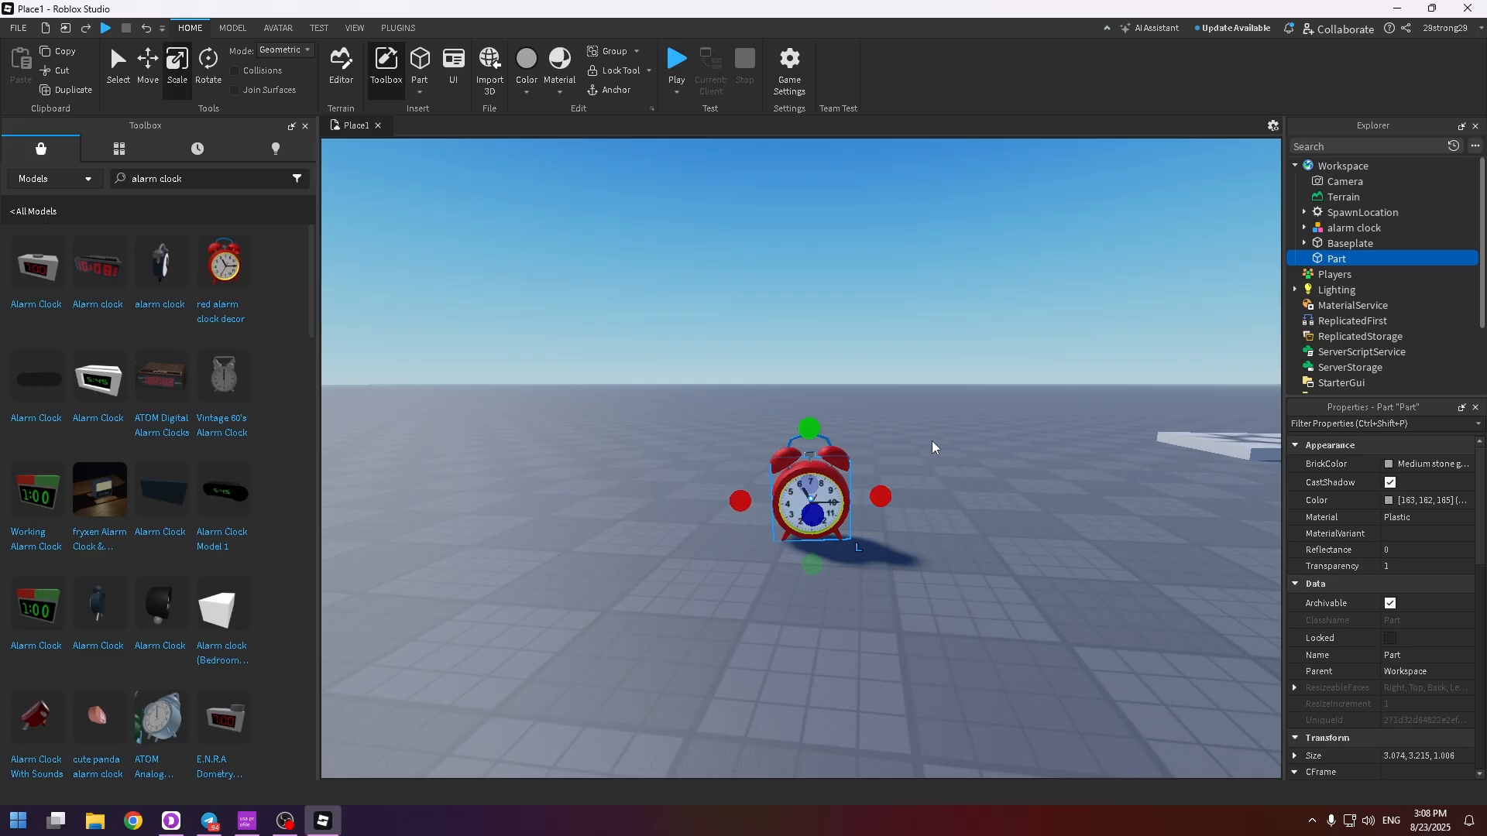
{"action": "scroll", "coordinate": [944, 431], "scroll_direction": "up", "scroll_amount": 3}
{"action": "scroll", "coordinate": [936, 444], "scroll_direction": "down", "scroll_amount": 3}
{"action": "right_click_drag", "start_coordinate": [984, 456], "coordinate": [1218, 302]}
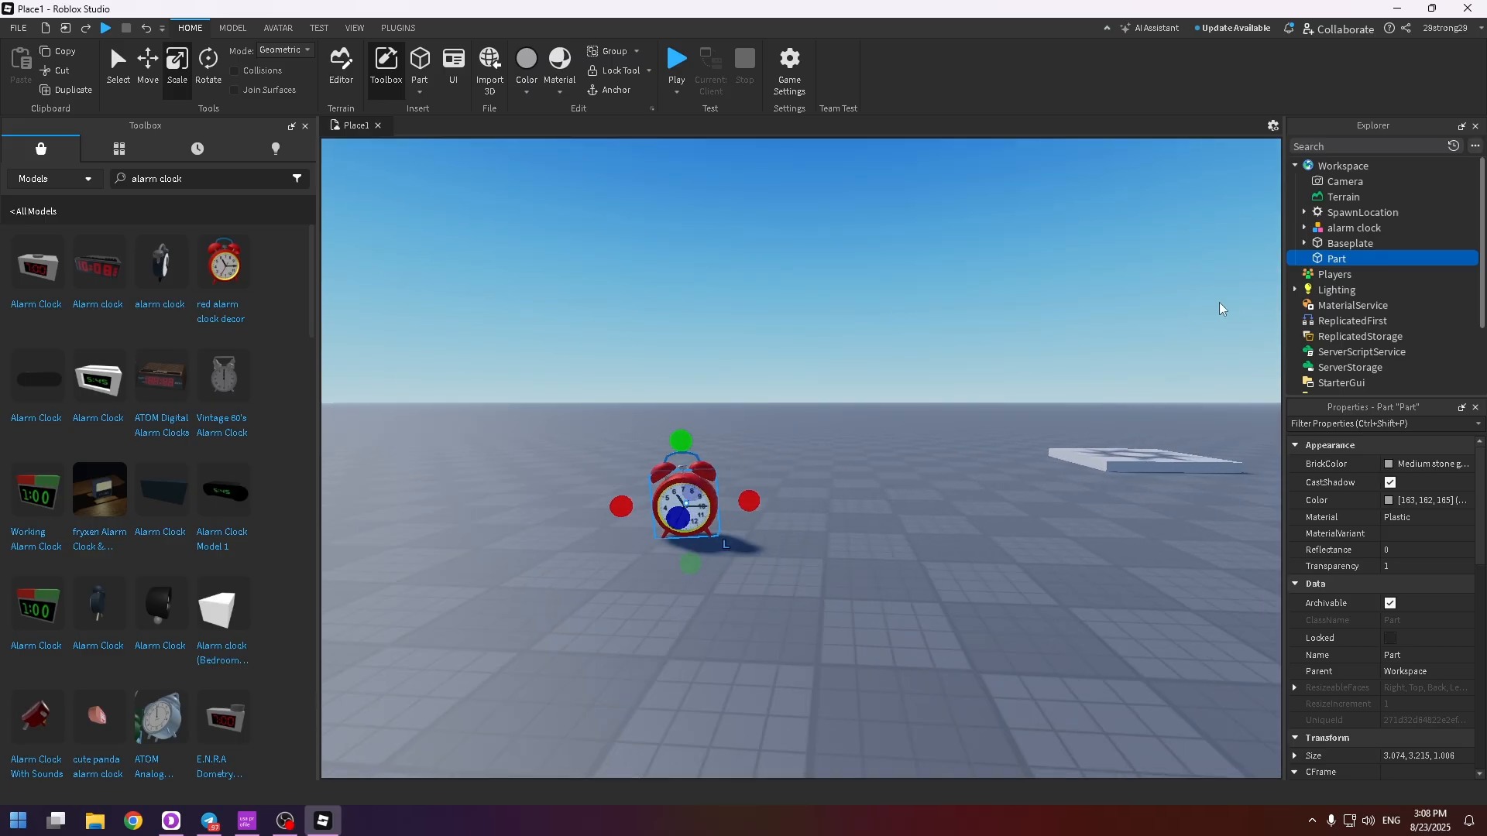
Move the invisible block part into the alarm clock model and rename it Handle_Alarm
{"action": "key", "text": "a"}
{"action": "key", "text": "d"}
{"action": "key", "text": "a"}
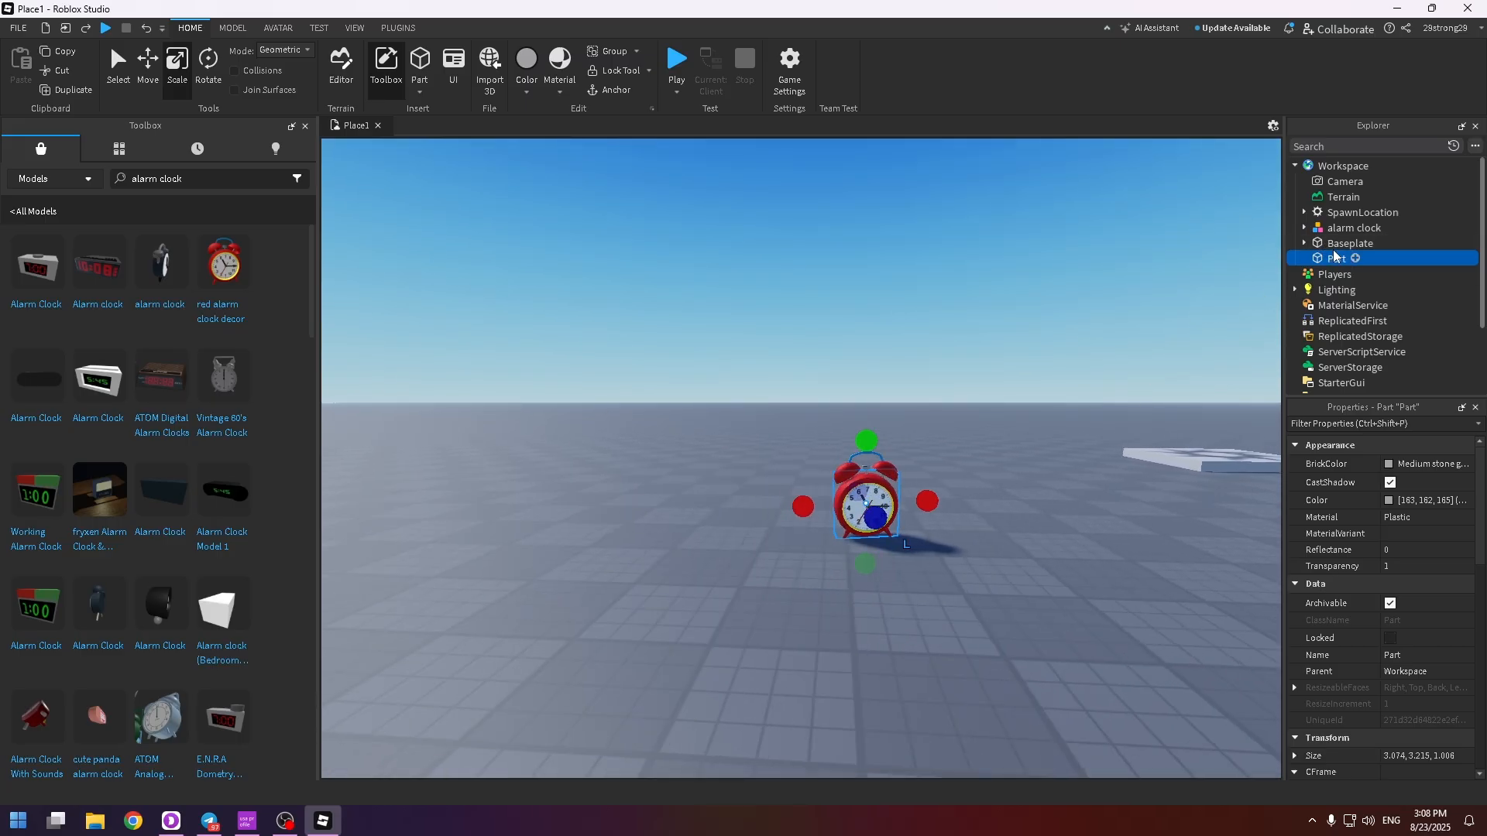
{"action": "key", "text": "w"}
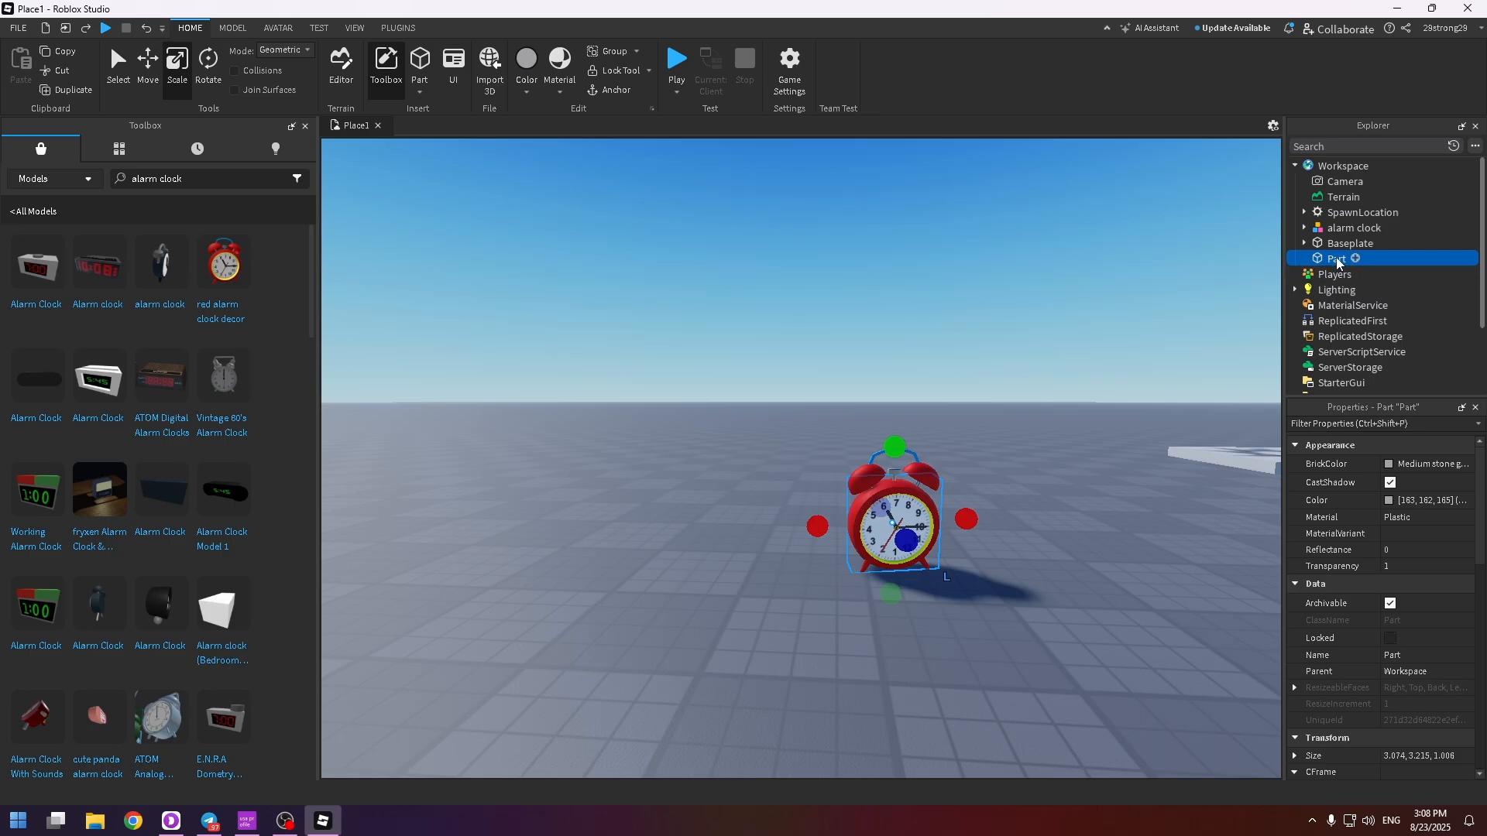
{"action": "left_click_drag", "start_coordinate": [1339, 262], "coordinate": [1342, 231]}
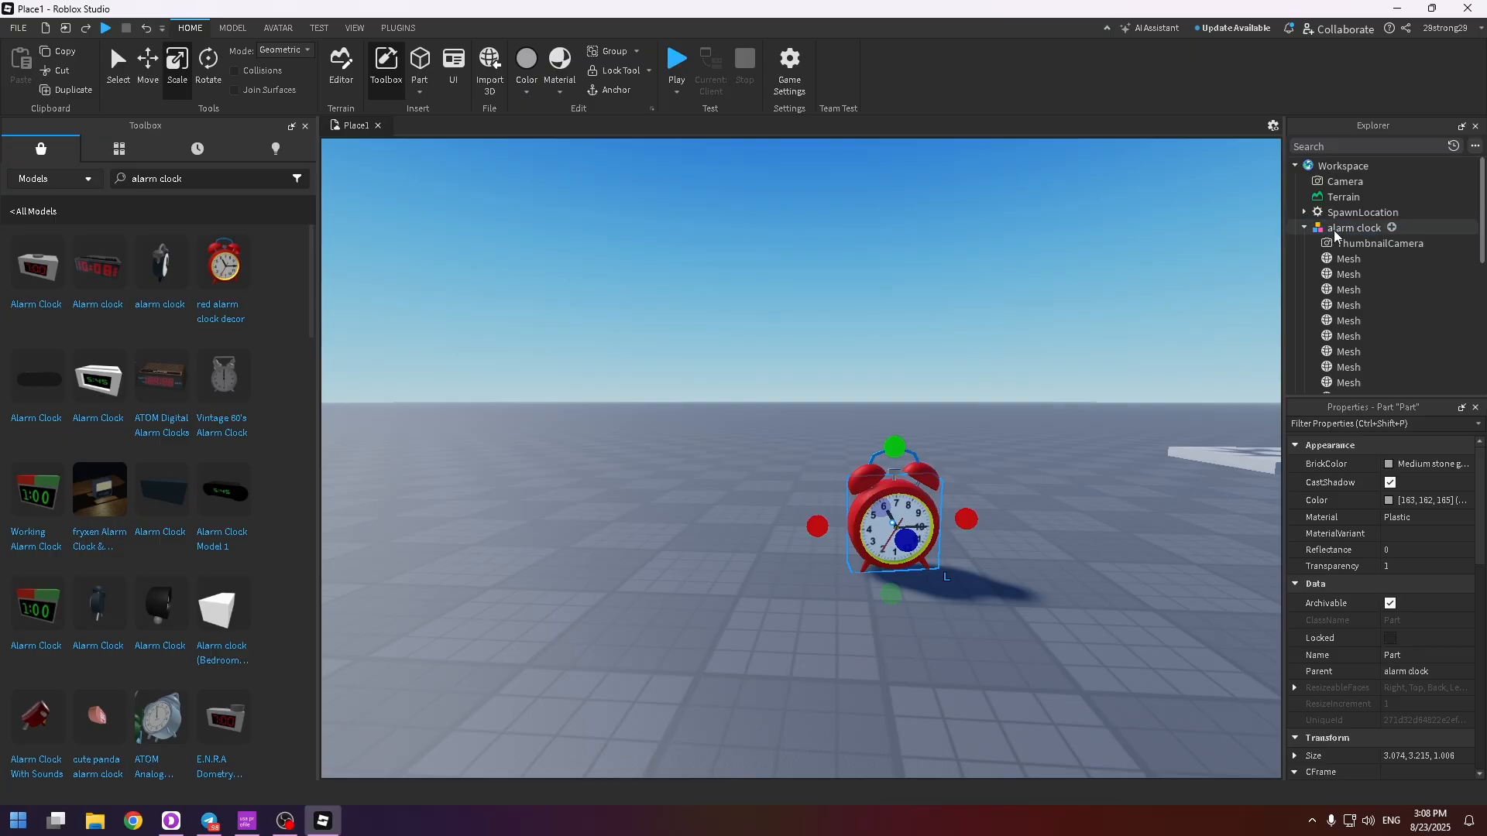
{"action": "scroll", "coordinate": [1338, 264], "scroll_direction": "down", "scroll_amount": 3}
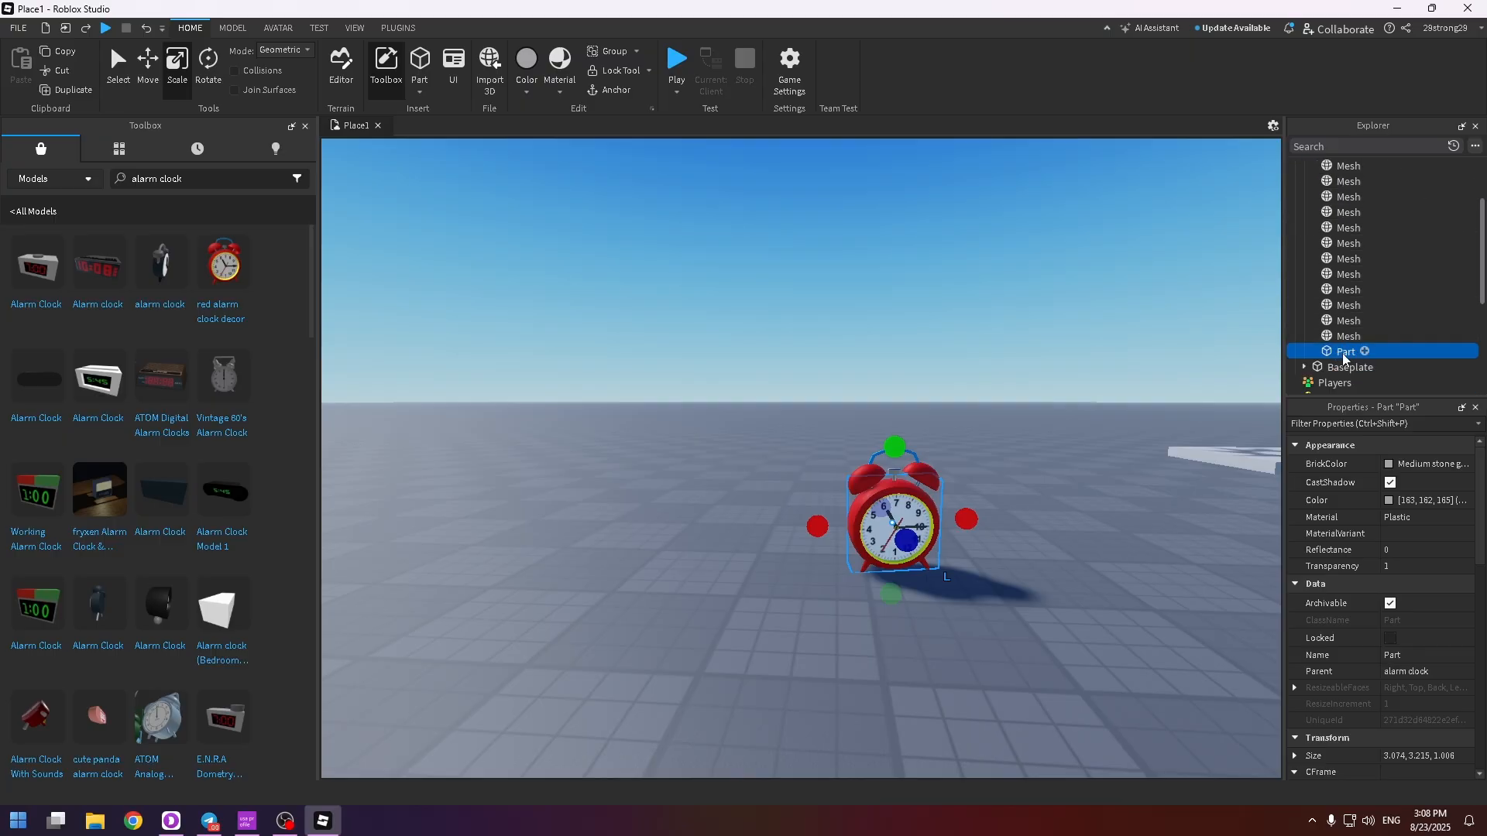
{"action": "right_click", "coordinate": [1345, 353]}
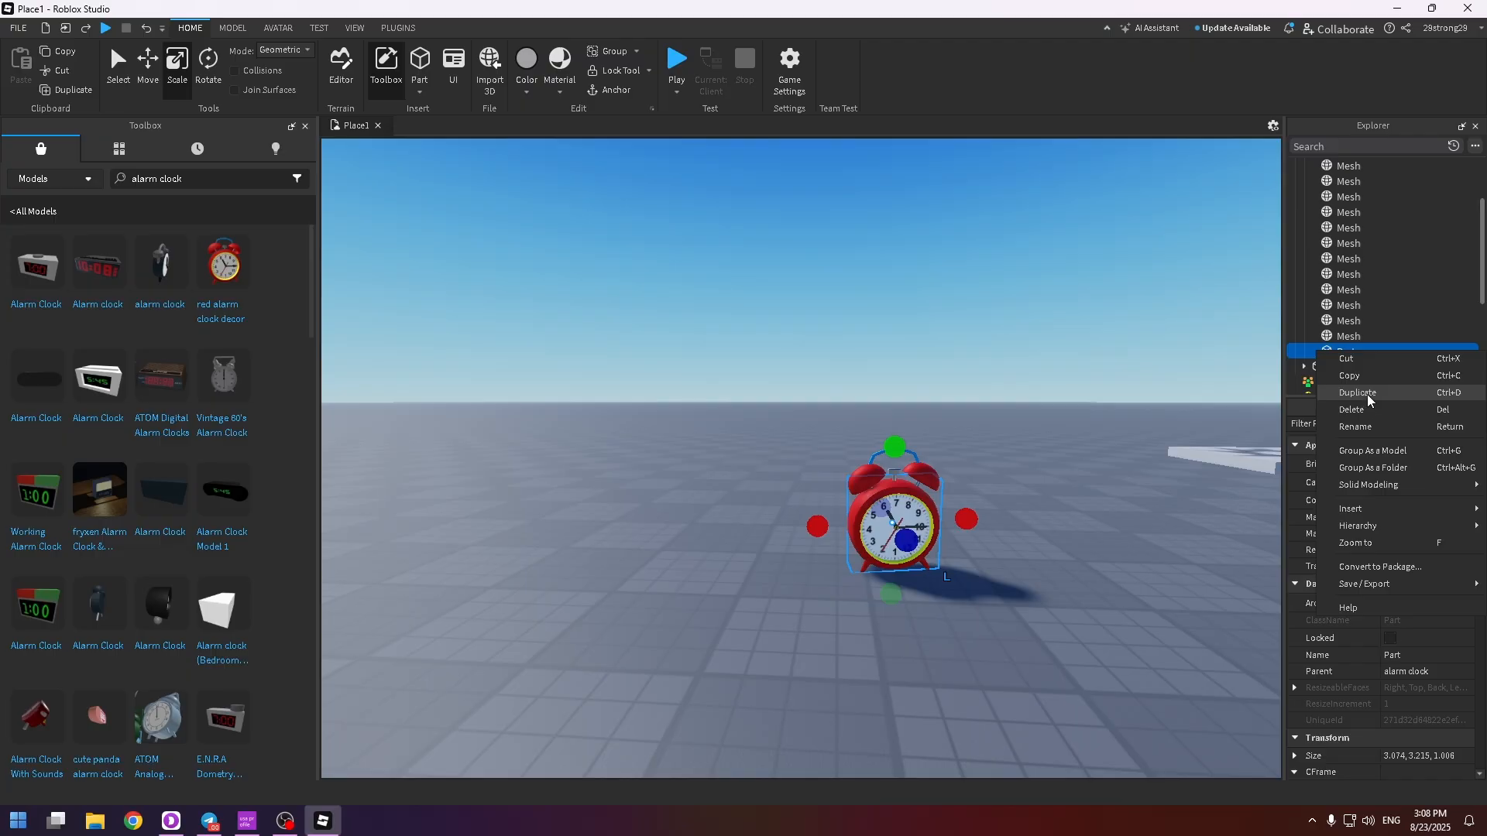
{"action": "left_click", "coordinate": [1355, 427]}
{"action": "type", "text": "Handle_Alarm"}
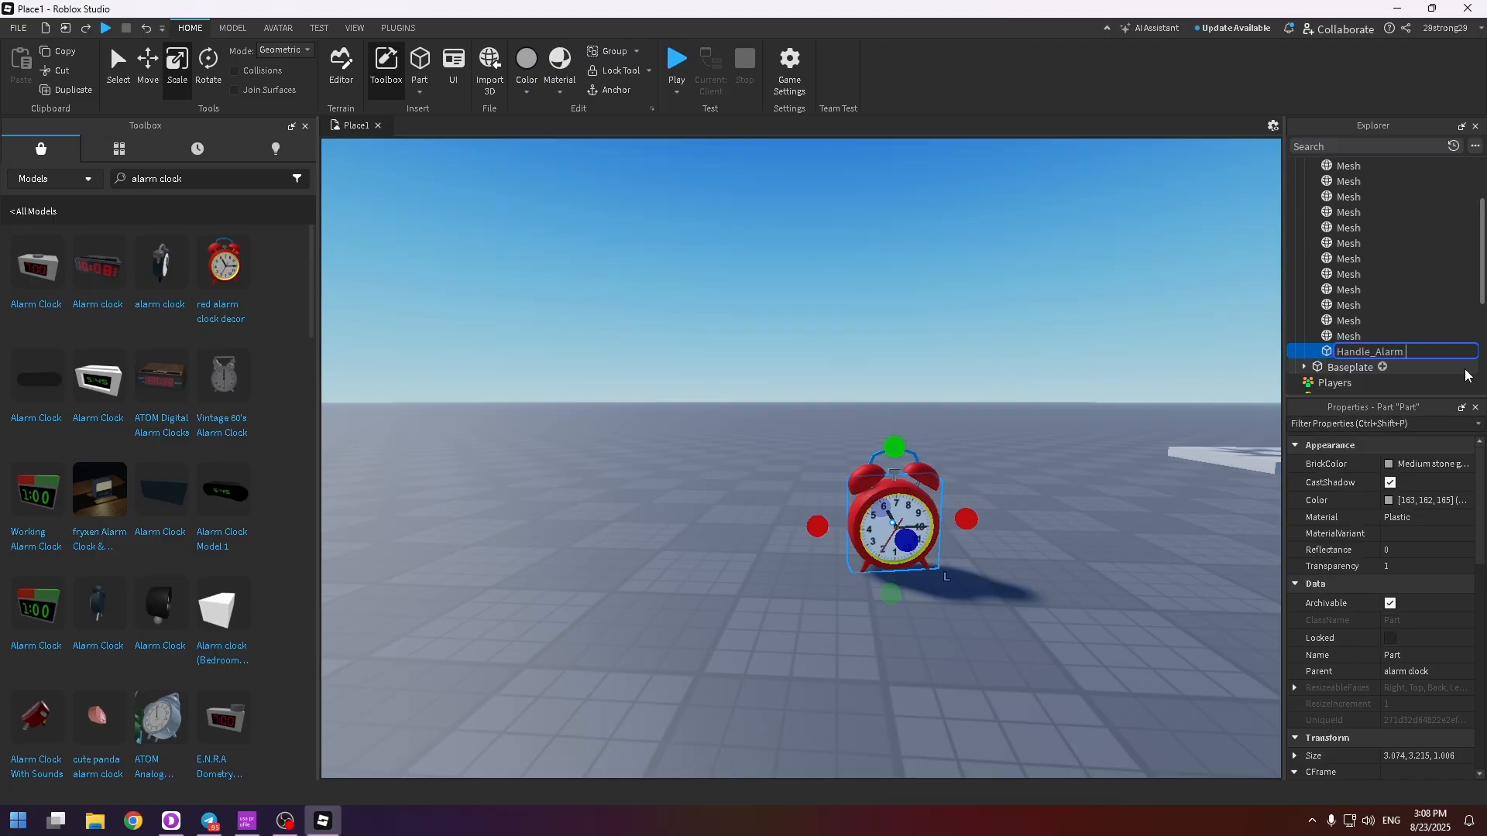
{"action": "key", "text": "Return"}
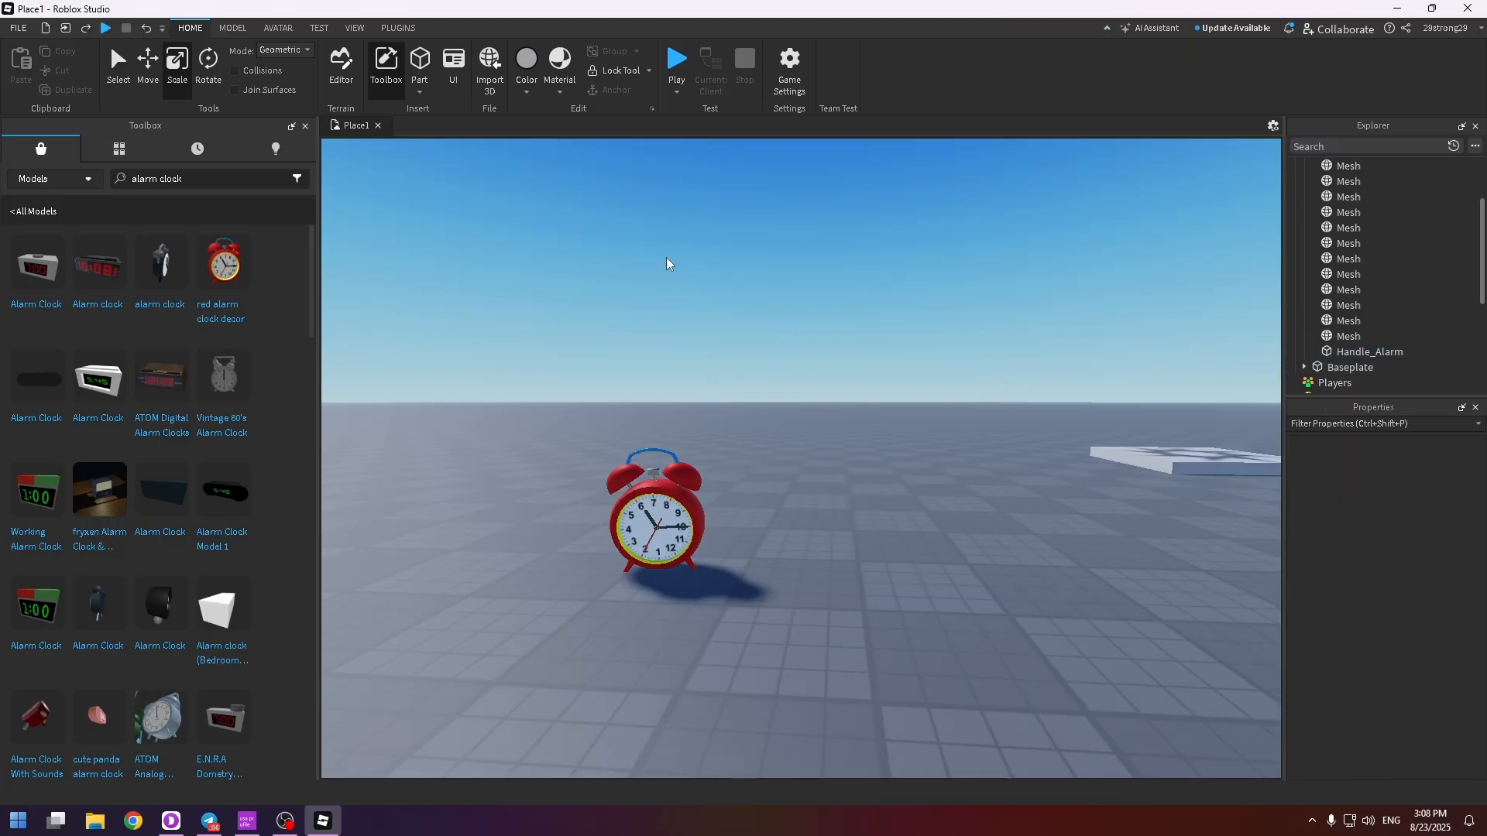
Weld the alarm clock model to the Handle_Alarm base part with Easy Weld, and close Easy Weld
{"action": "key", "text": "a"}
{"action": "left_click", "coordinate": [397, 26]}
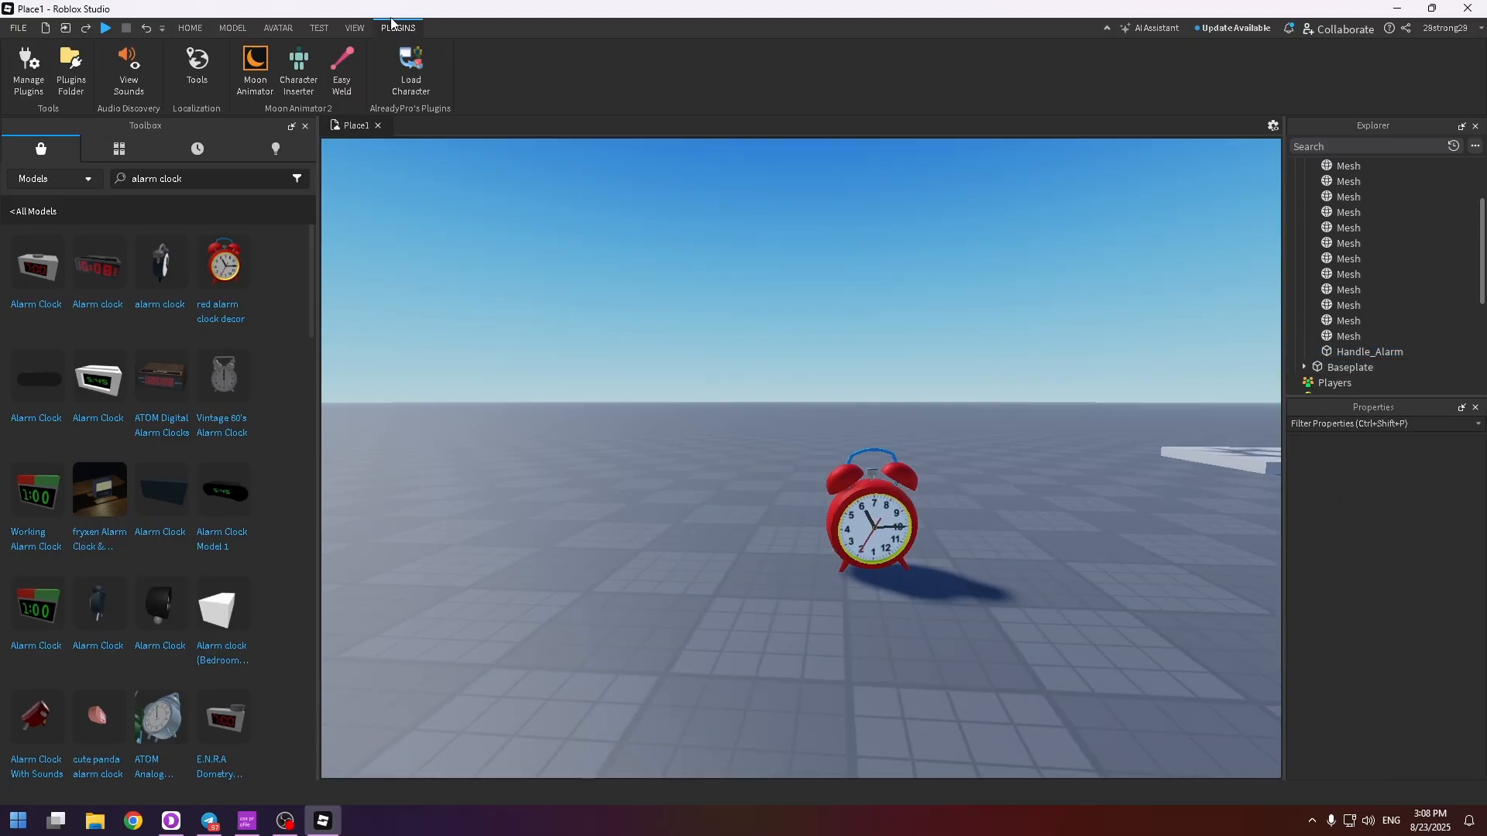
{"action": "left_click", "coordinate": [343, 67]}
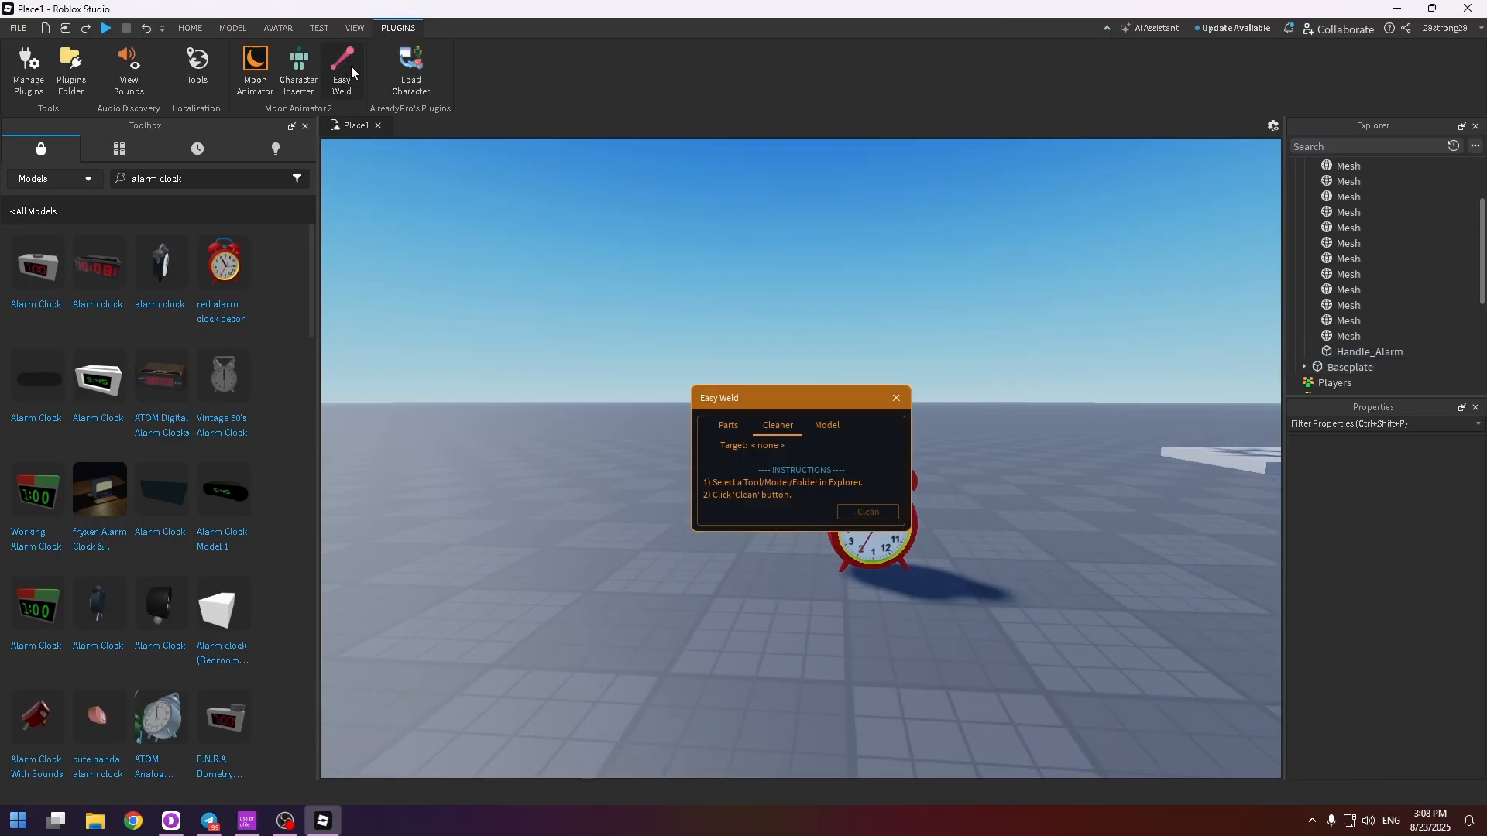
{"action": "left_click", "coordinate": [827, 426]}
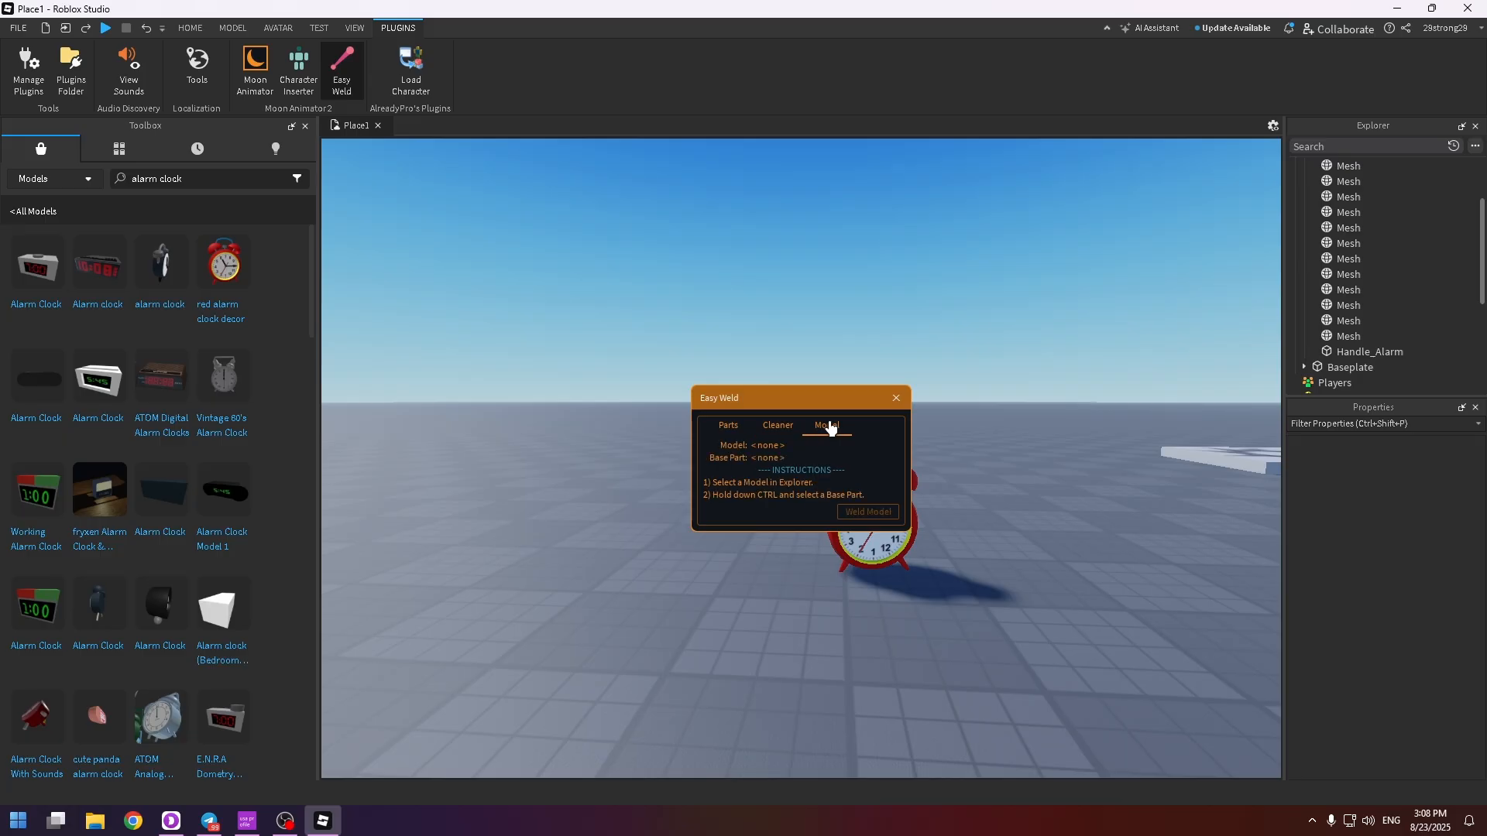
{"action": "right_click_drag", "start_coordinate": [1040, 438], "coordinate": [1040, 438]}
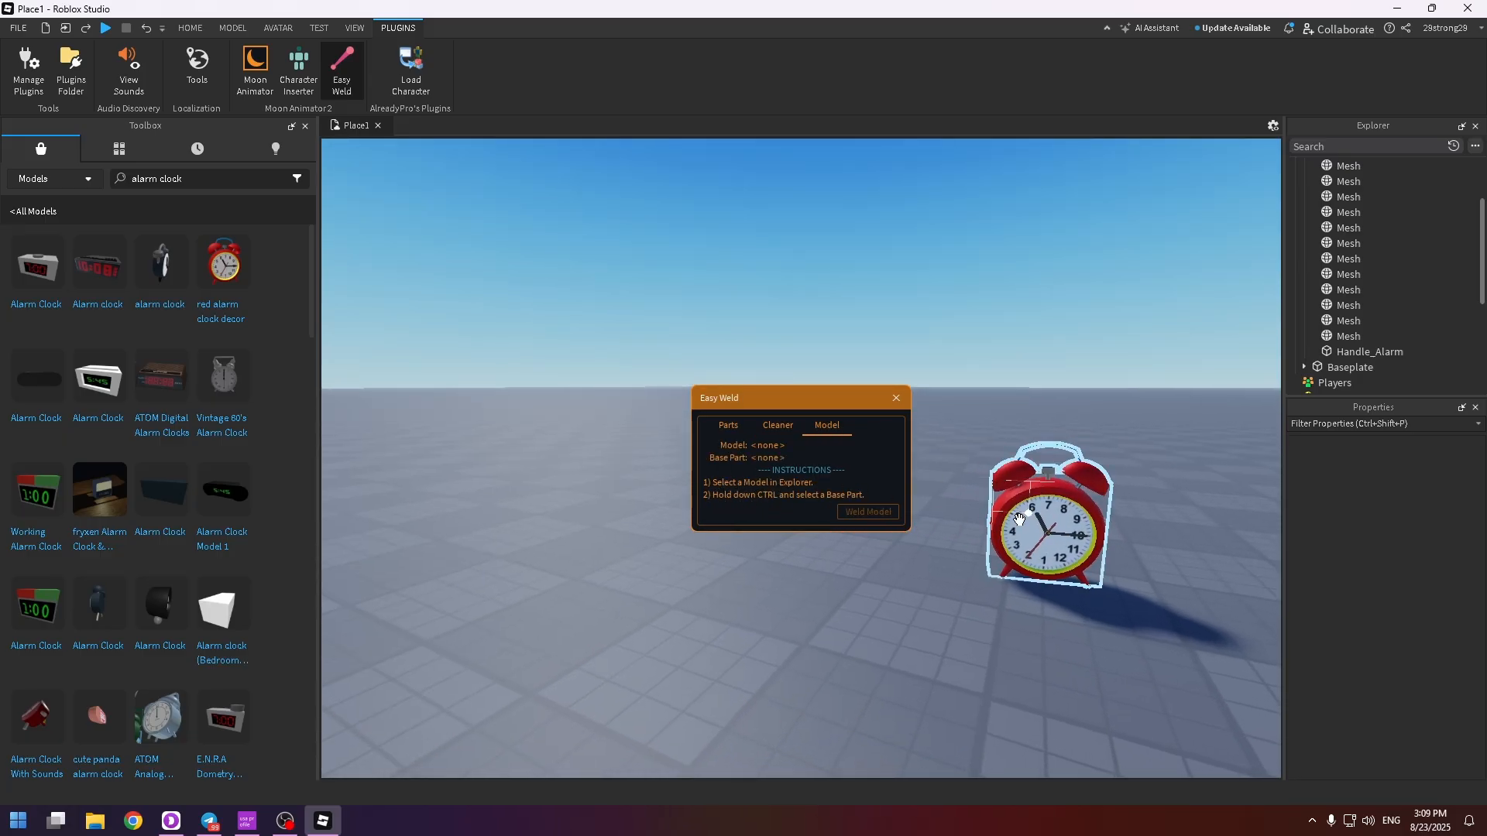
{"action": "left_click", "coordinate": [1047, 527]}
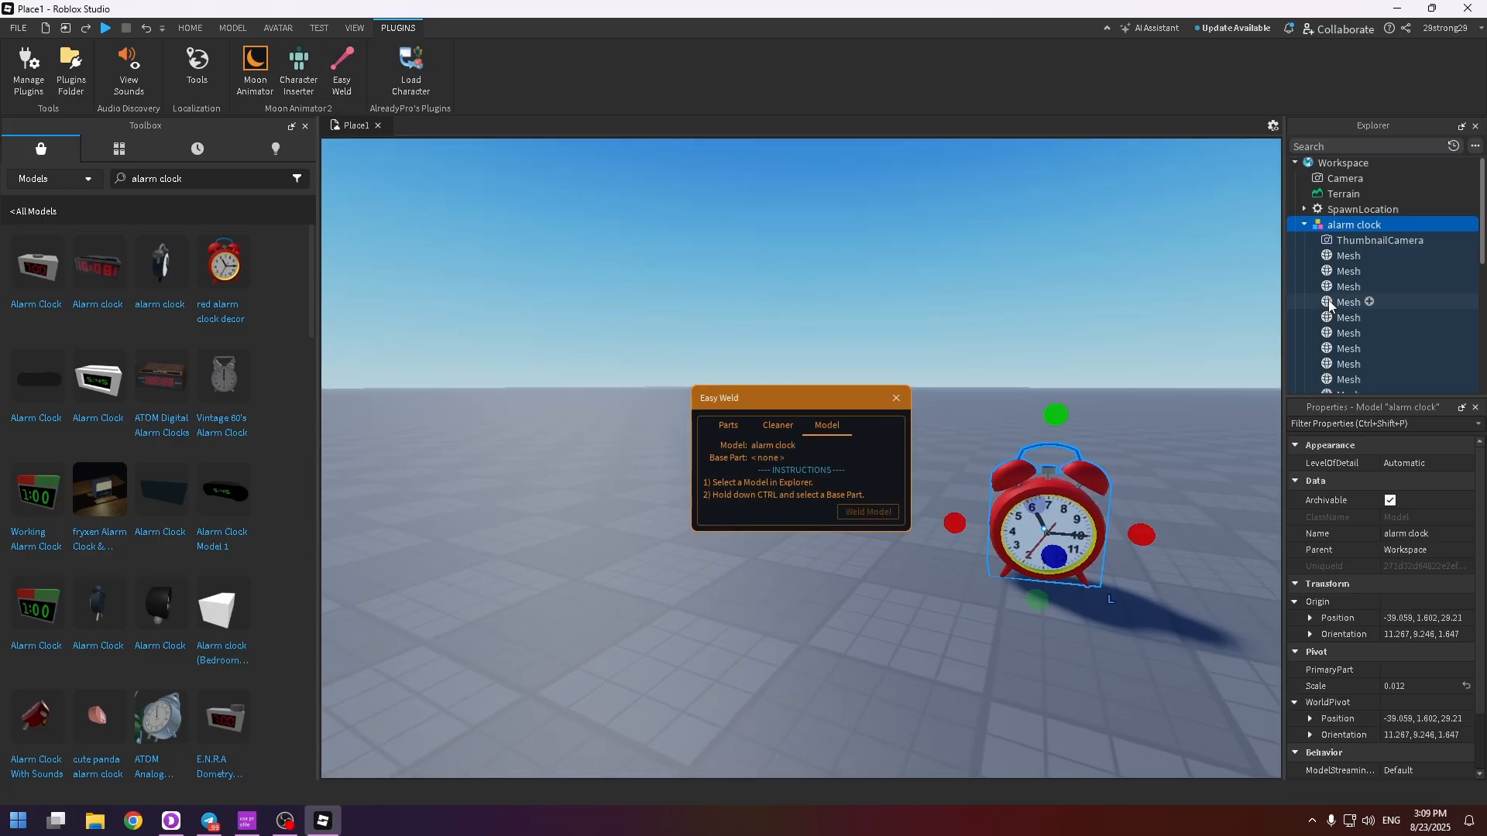
{"action": "left_click", "coordinate": [1349, 224]}
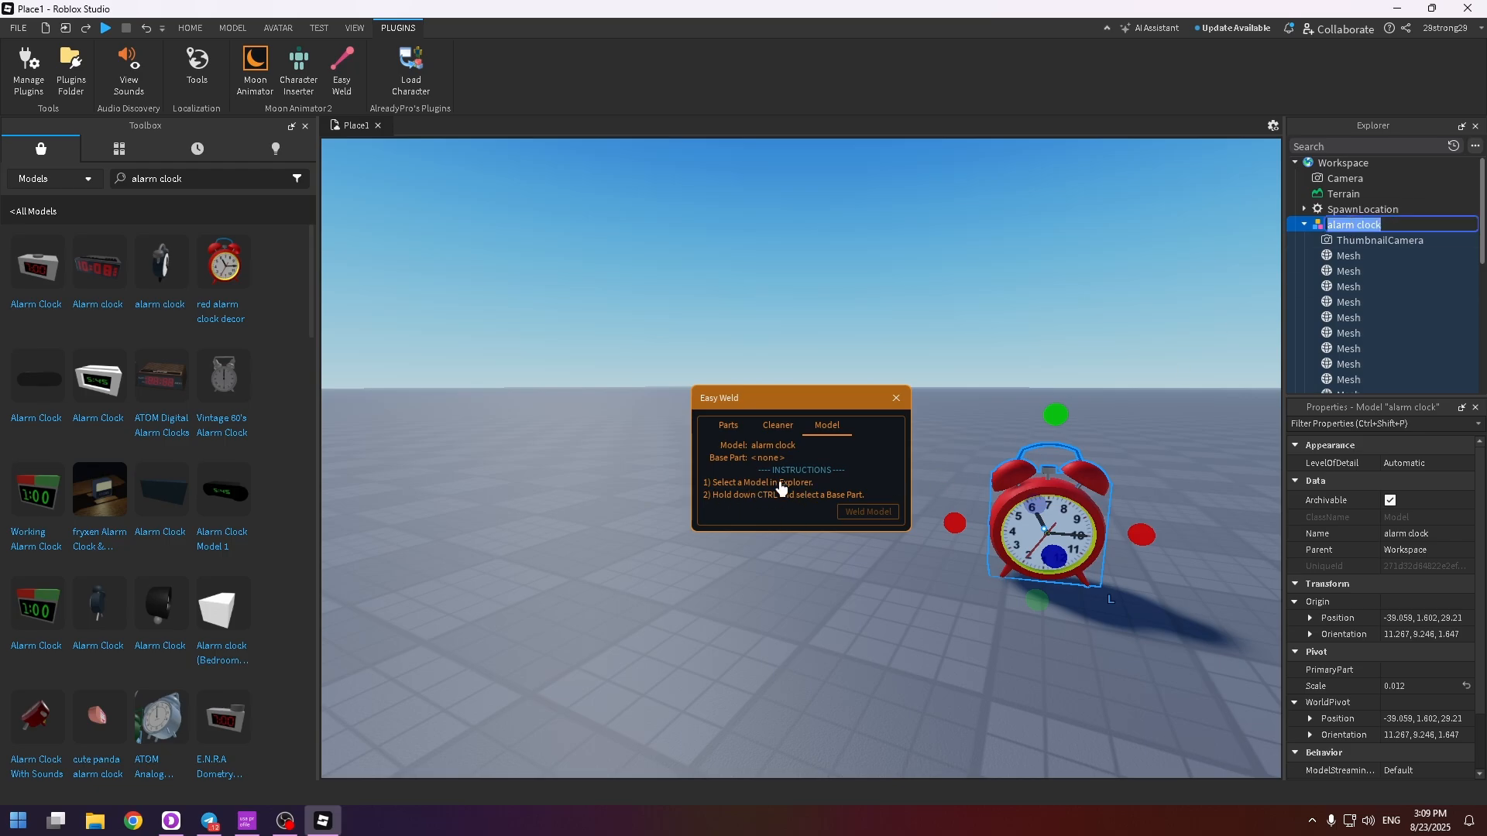
{"action": "scroll", "coordinate": [1381, 282], "scroll_direction": "down", "scroll_amount": 5}
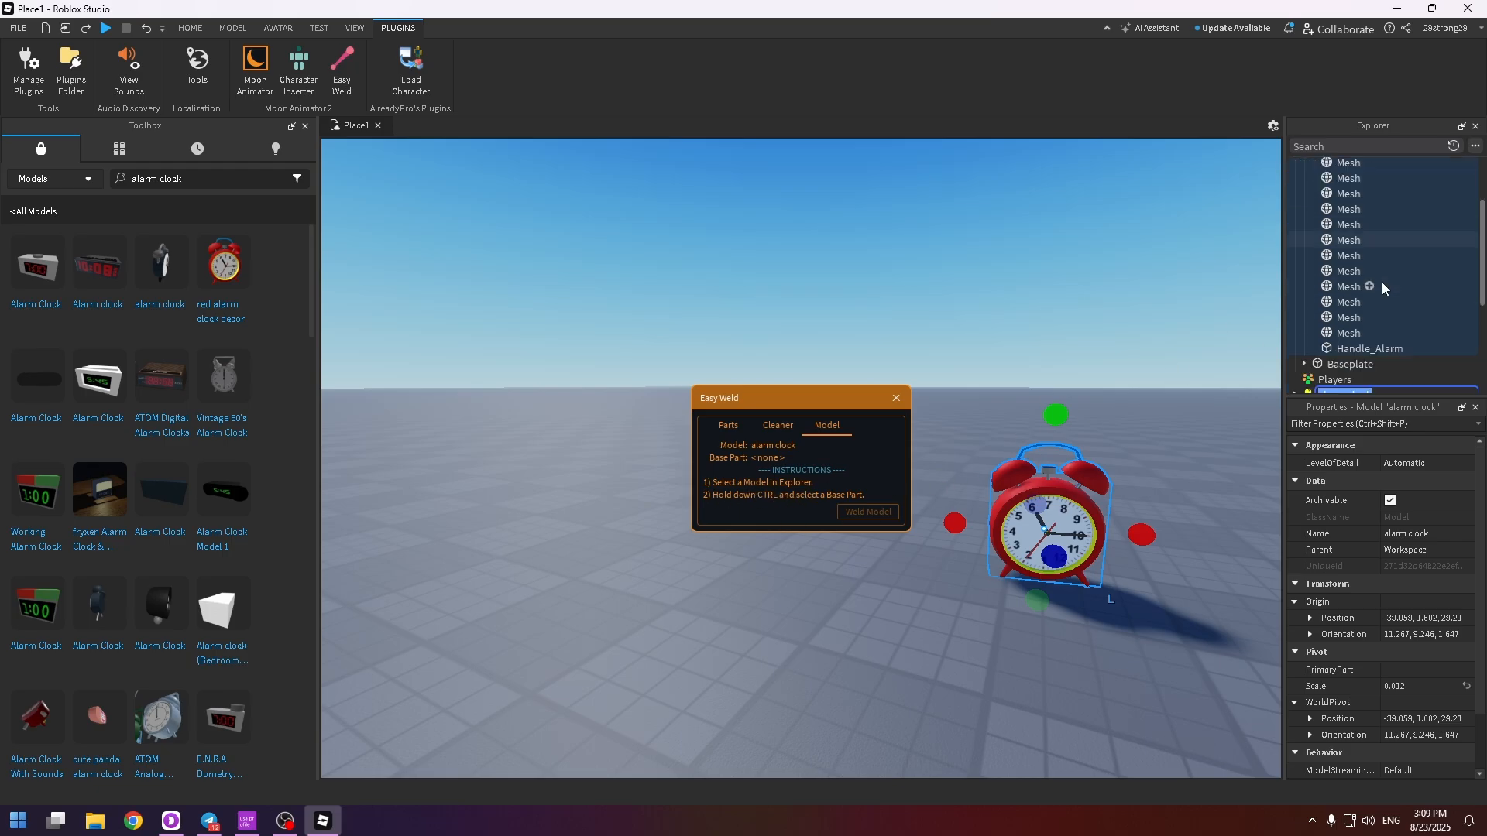
{"action": "left_click", "coordinate": [1358, 350], "text": "ctrl"}
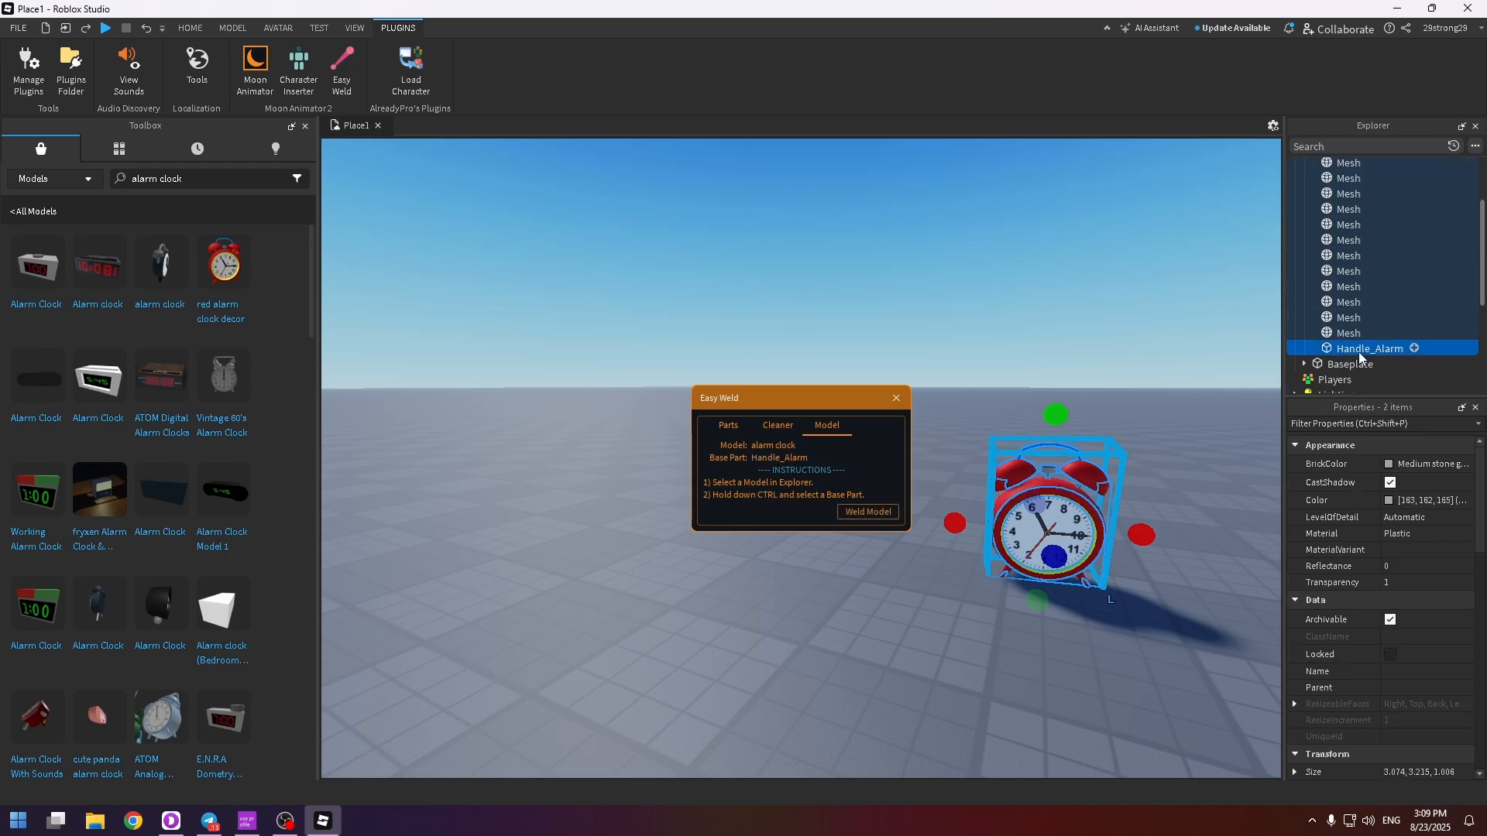
{"action": "left_click", "coordinate": [868, 513]}
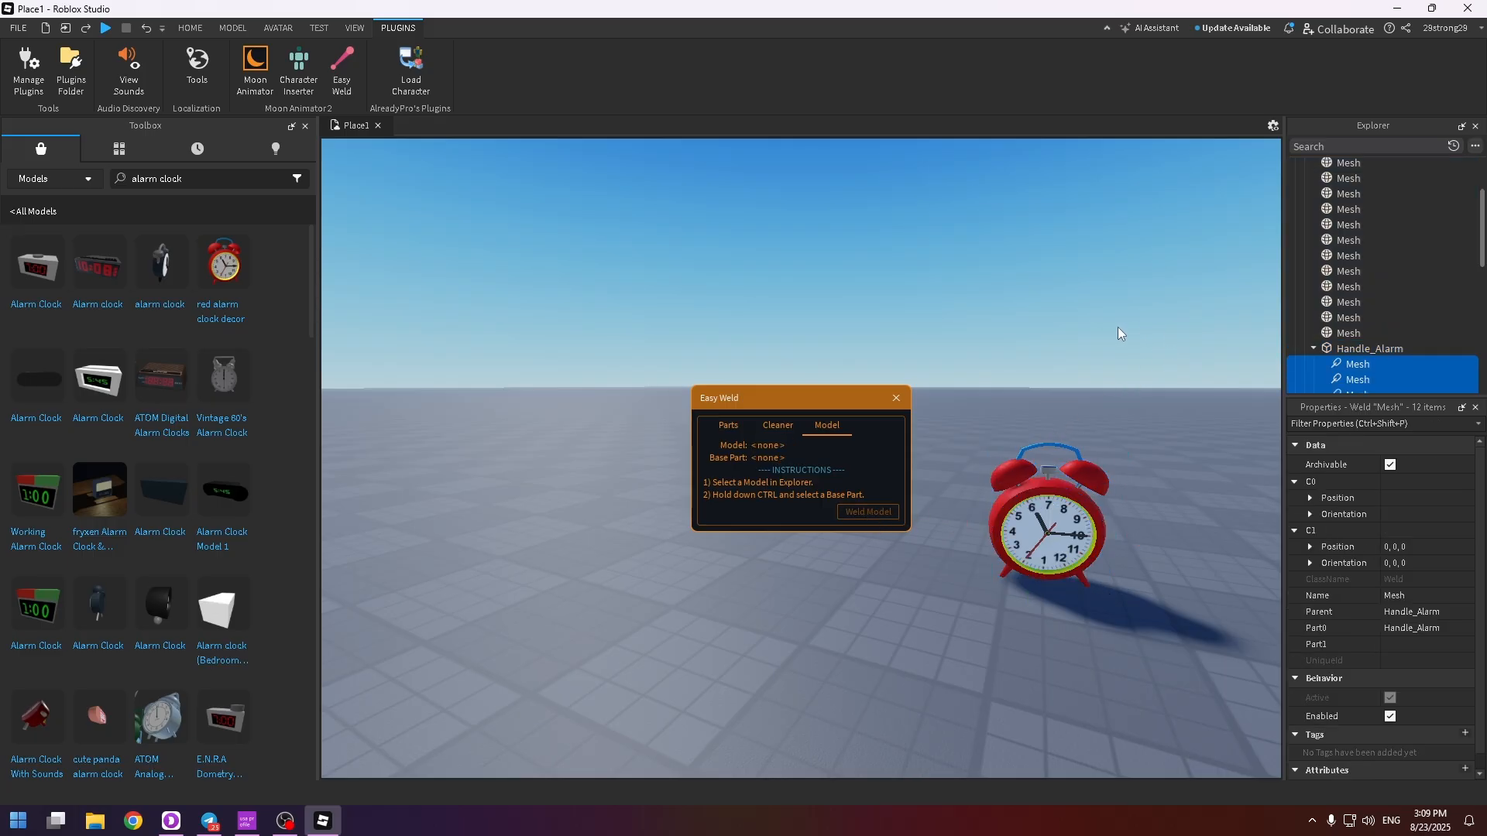
{"action": "right_click_drag", "start_coordinate": [1102, 327], "coordinate": [1103, 326]}
{"action": "key", "text": "s"}
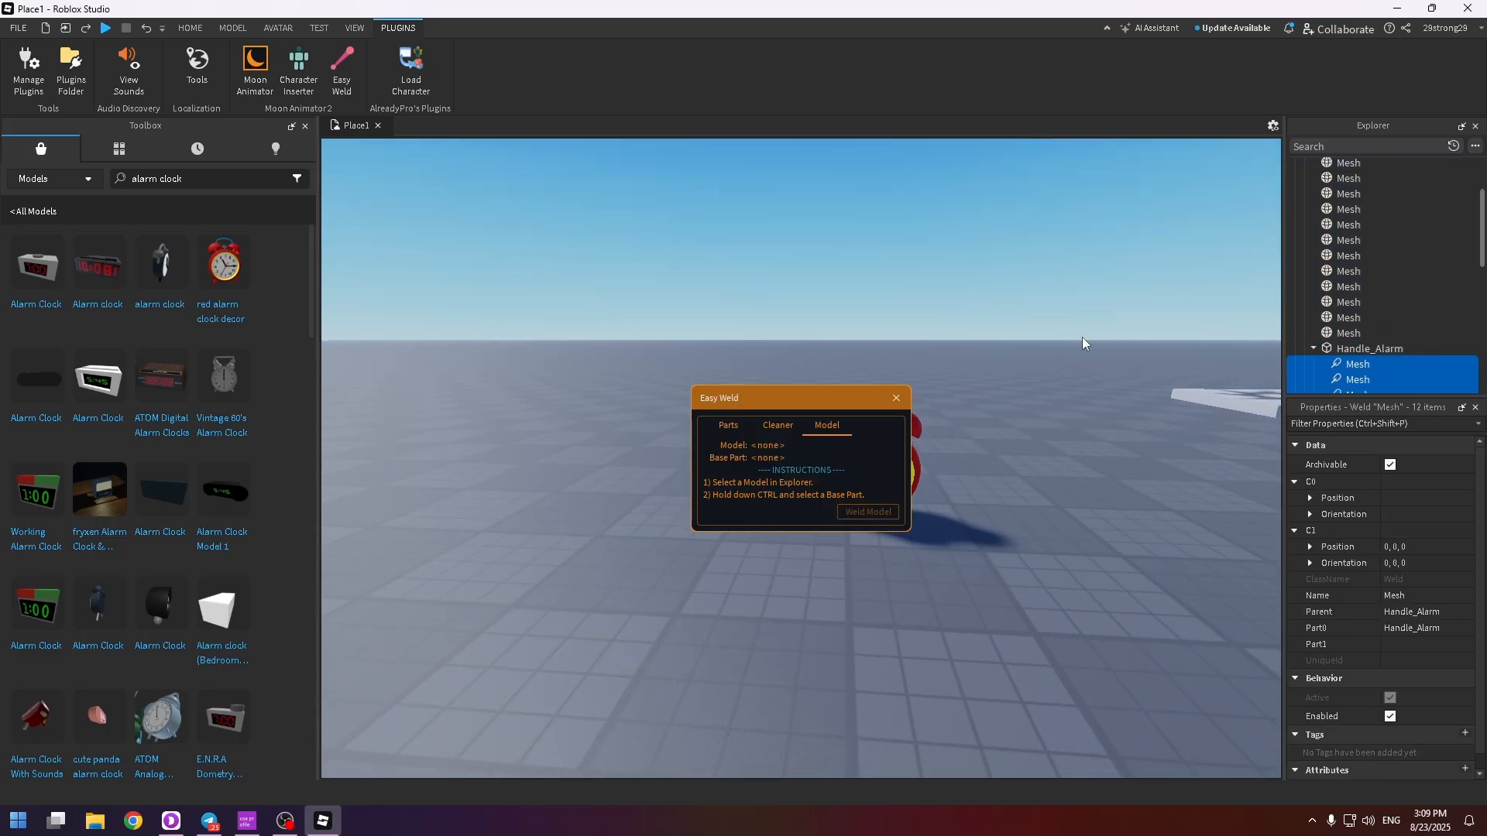
{"action": "key", "text": "d"}
{"action": "left_click", "coordinate": [898, 403]}
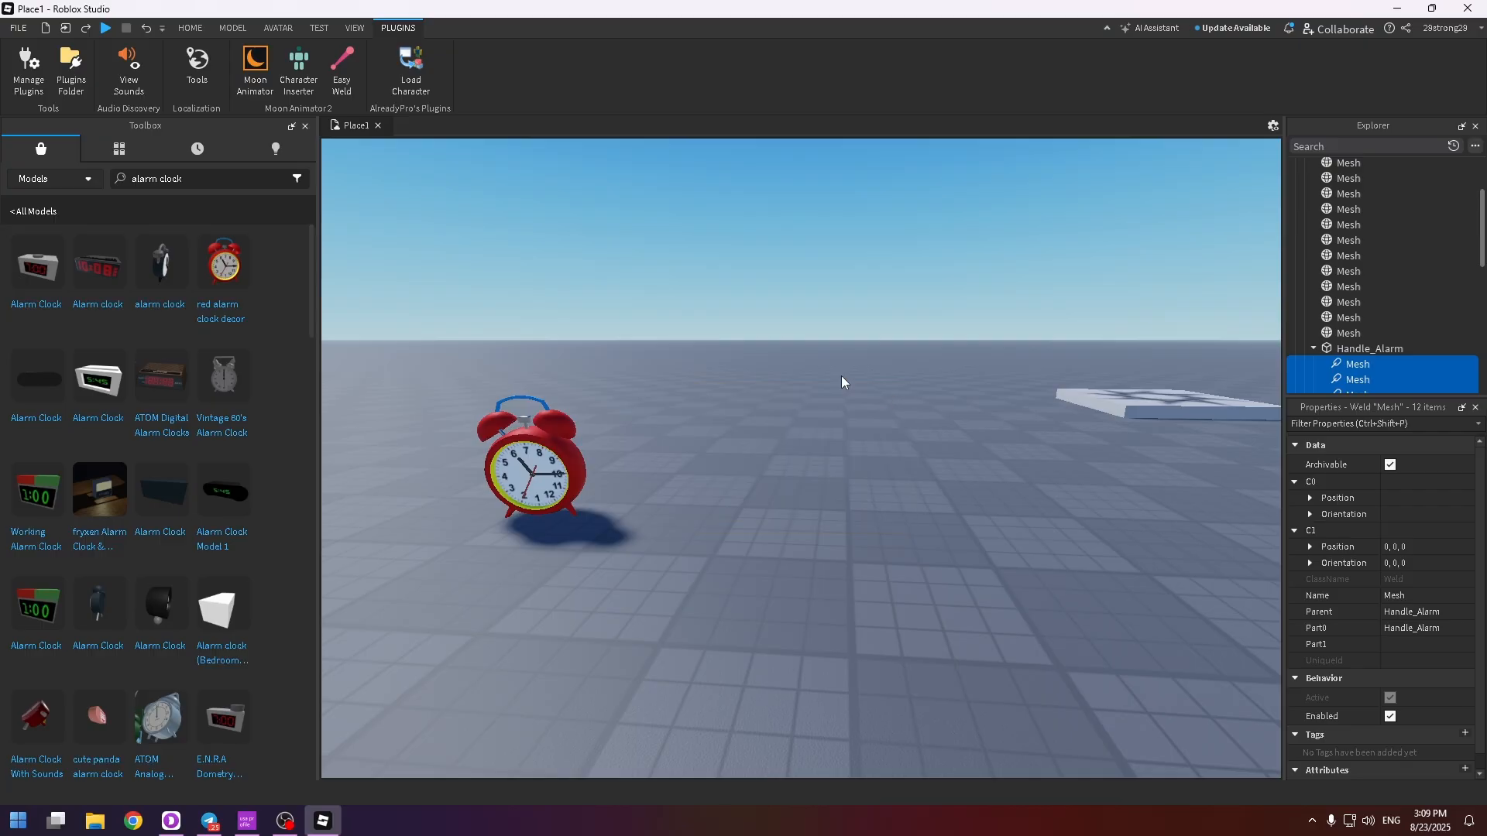
Create a new Moon 2 file in Moon Animator and add Handle_Alarm as an item with its CFrame property
{"action": "left_click", "coordinate": [255, 68]}
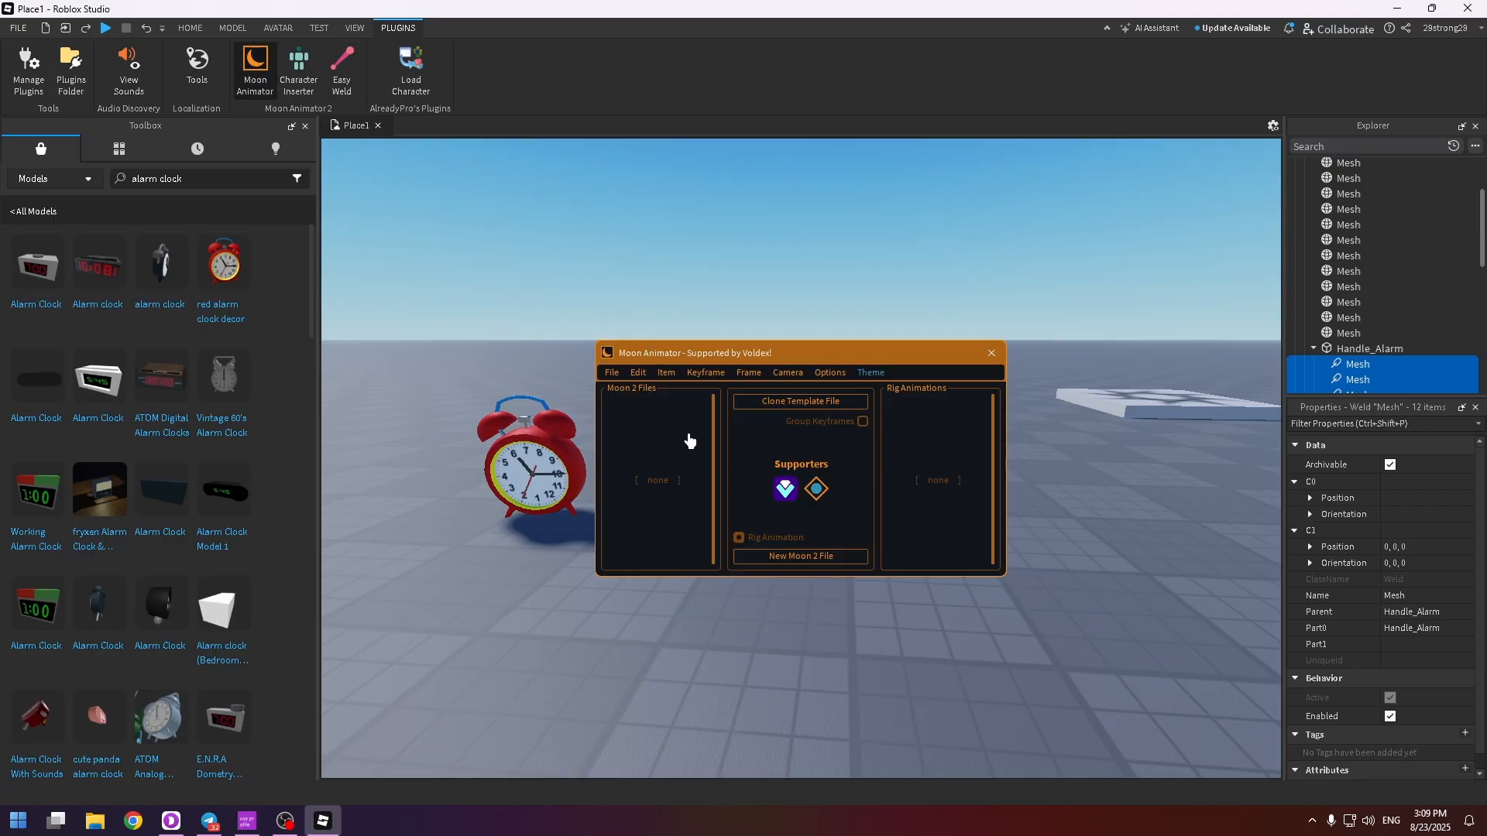
{"action": "left_click", "coordinate": [782, 556]}
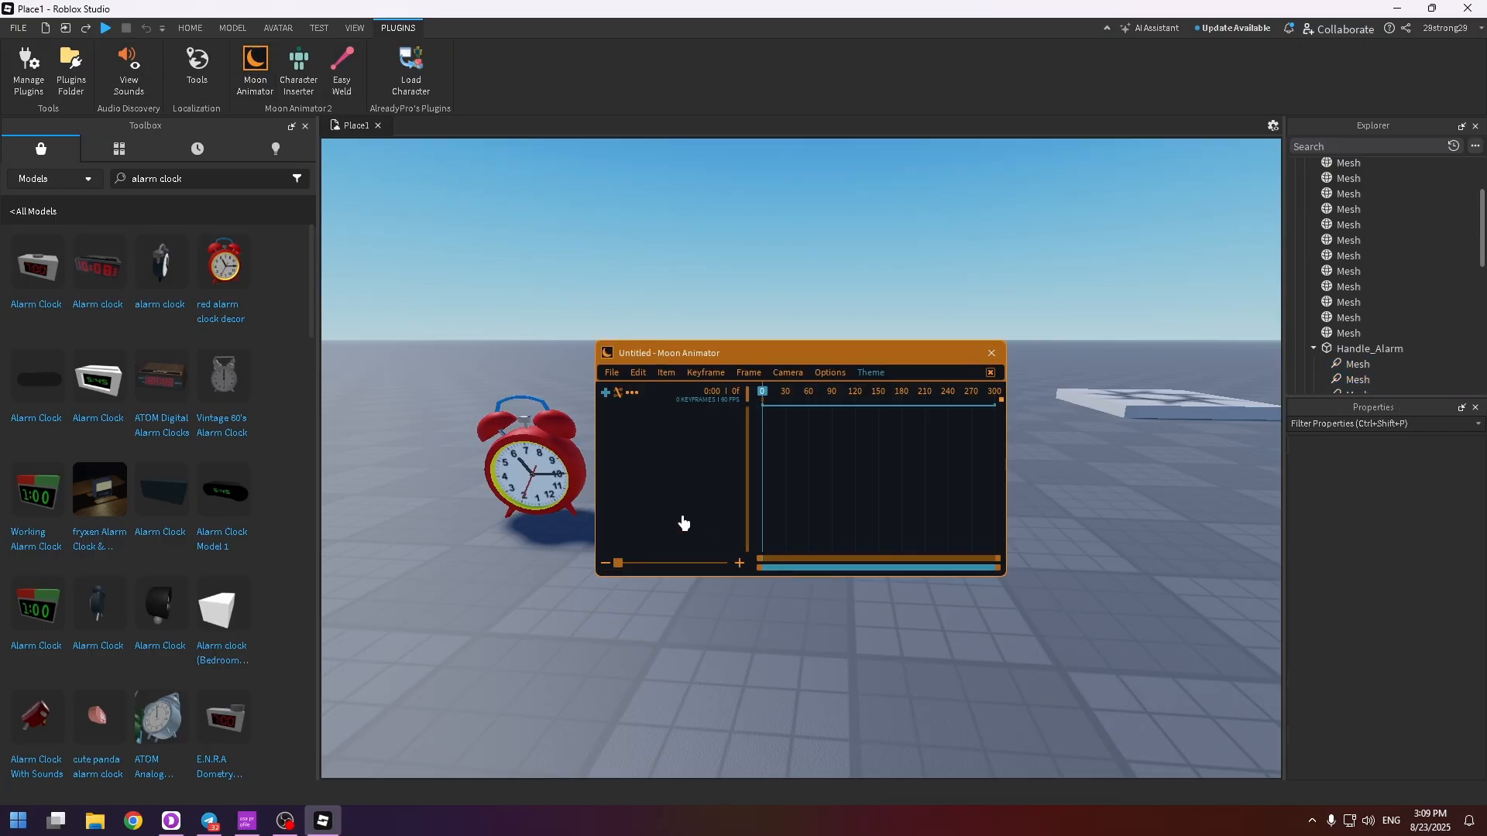
{"action": "left_click", "coordinate": [607, 395]}
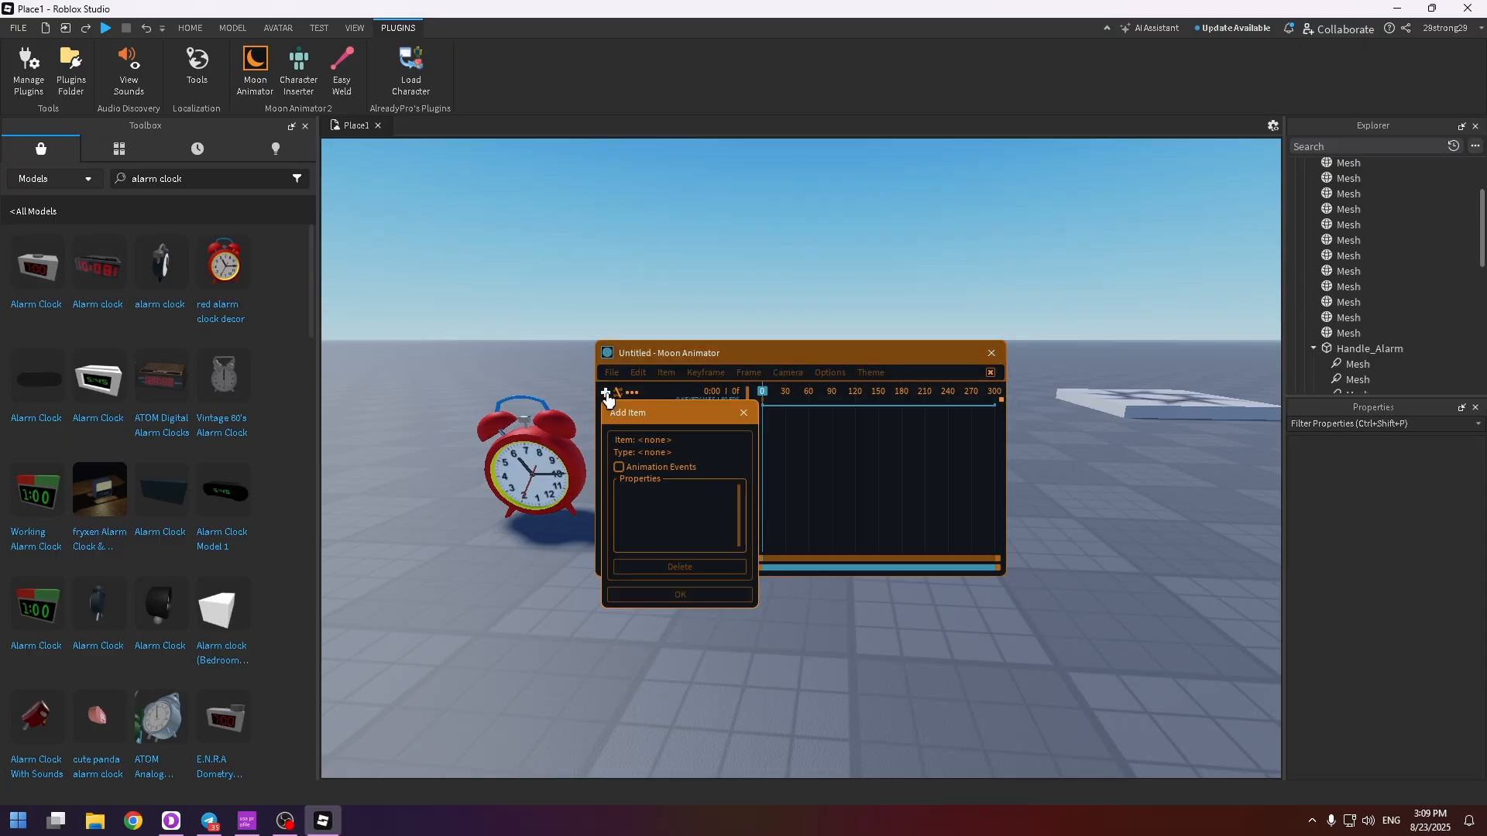
{"action": "left_click", "coordinate": [542, 457]}
{"action": "scroll", "coordinate": [1377, 291], "scroll_direction": "down", "scroll_amount": 3}
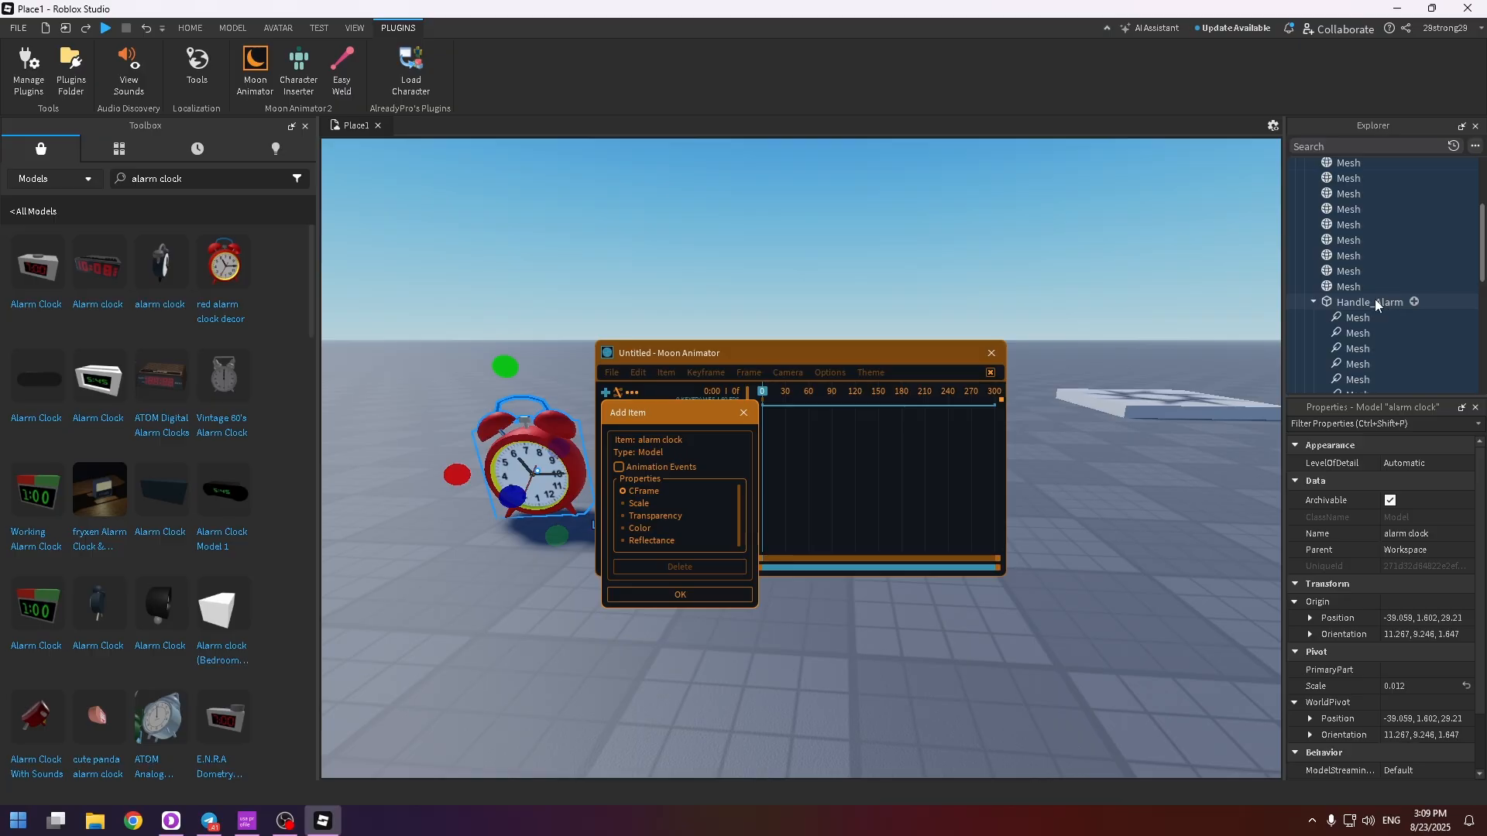
{"action": "left_click", "coordinate": [1372, 302]}
{"action": "left_click", "coordinate": [680, 594]}
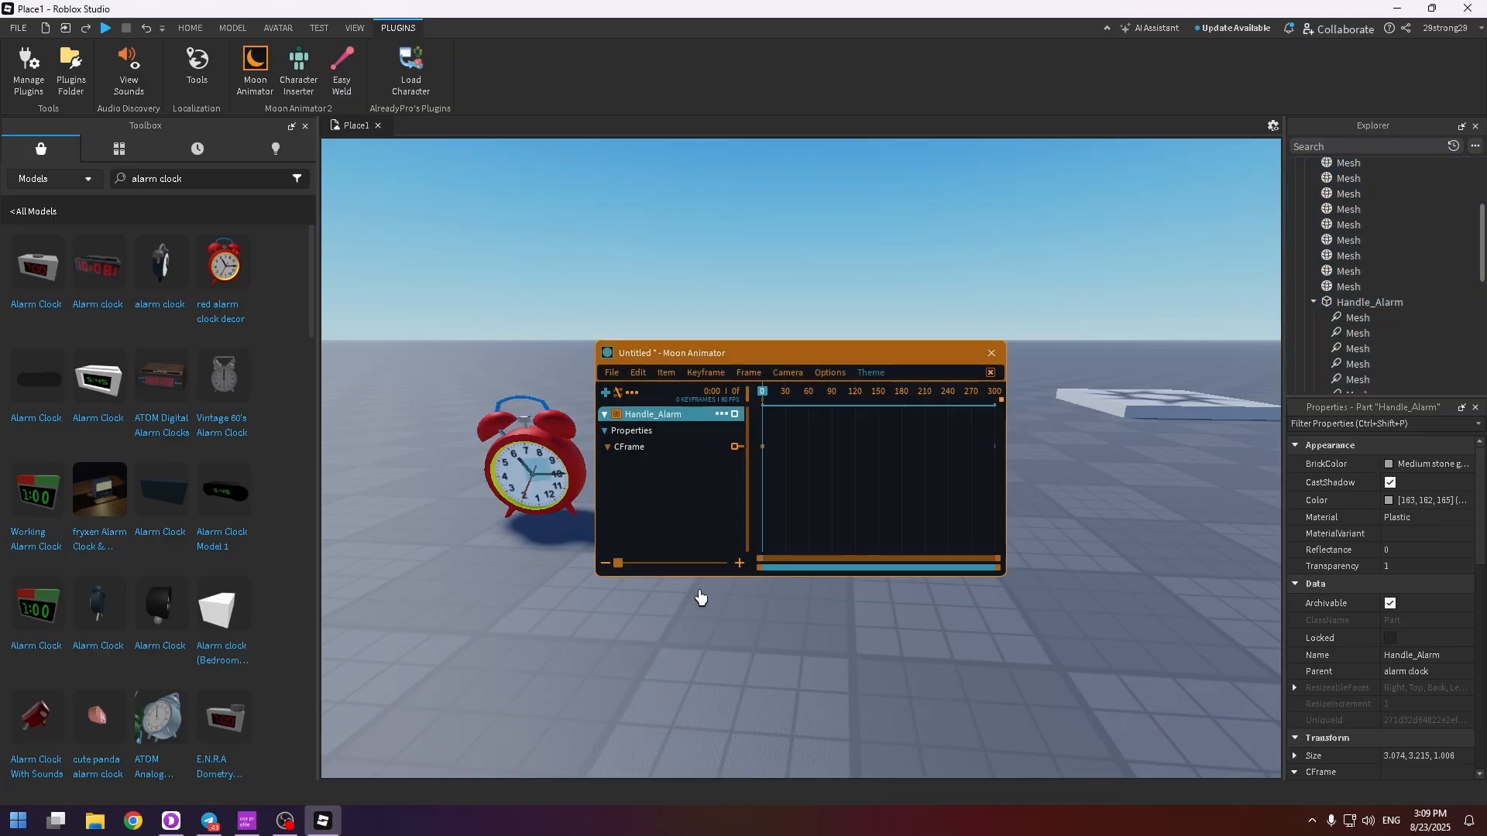
Reposition the Moon Animator window clear of the alarm clock and add a CFrame keyframe for Handle_Alarm at frame 1
{"action": "middle_click_drag", "start_coordinate": [653, 541], "coordinate": [1227, 478]}
{"action": "right_click_drag", "start_coordinate": [1227, 478], "coordinate": [1227, 478]}
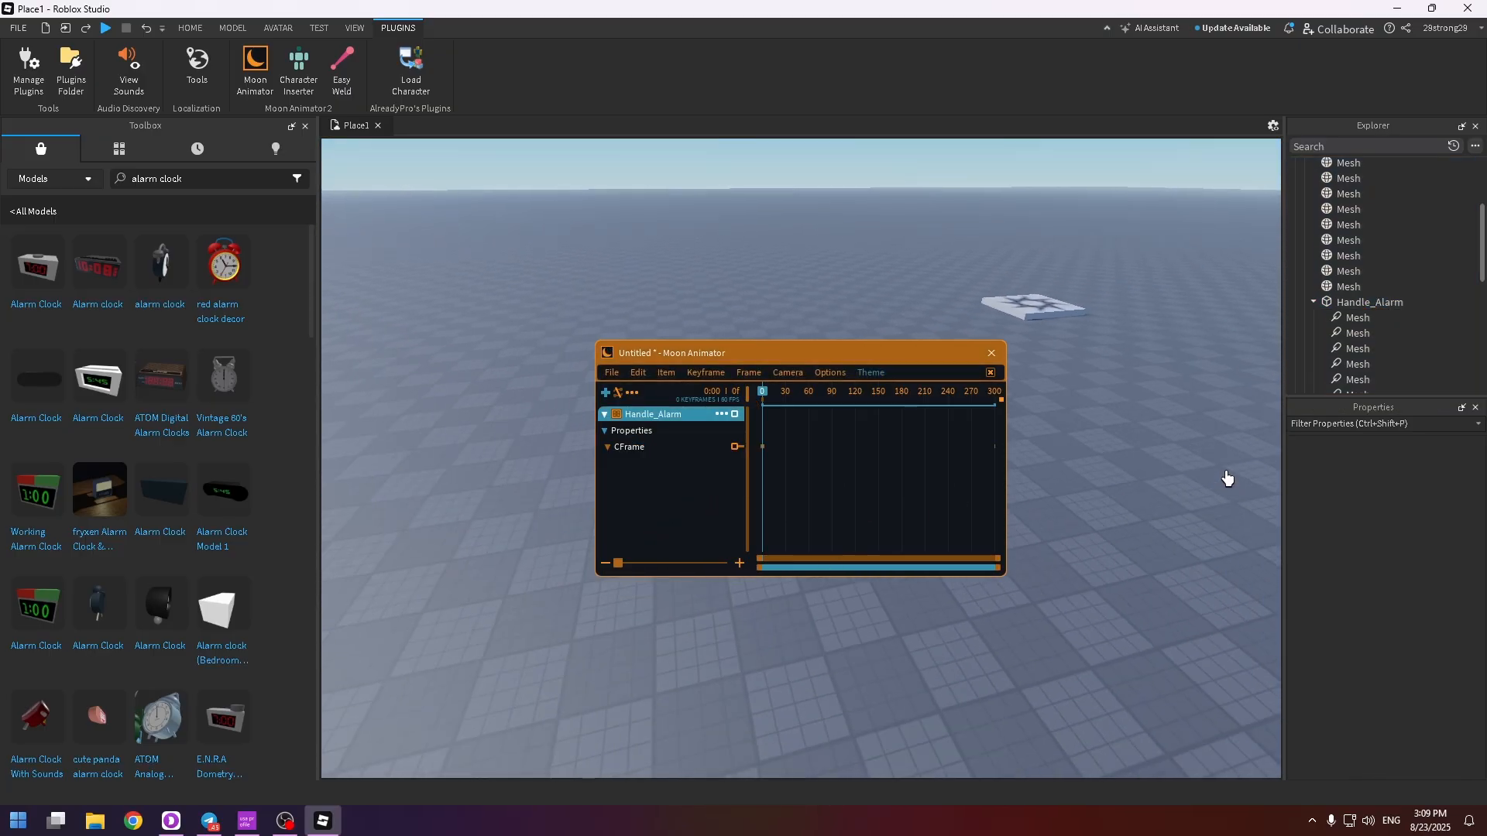
{"action": "left_click_drag", "start_coordinate": [889, 358], "coordinate": [725, 280]}
{"action": "right_click_drag", "start_coordinate": [1045, 384], "coordinate": [1043, 383]}
{"action": "key", "text": "s"}
{"action": "key", "text": "w"}
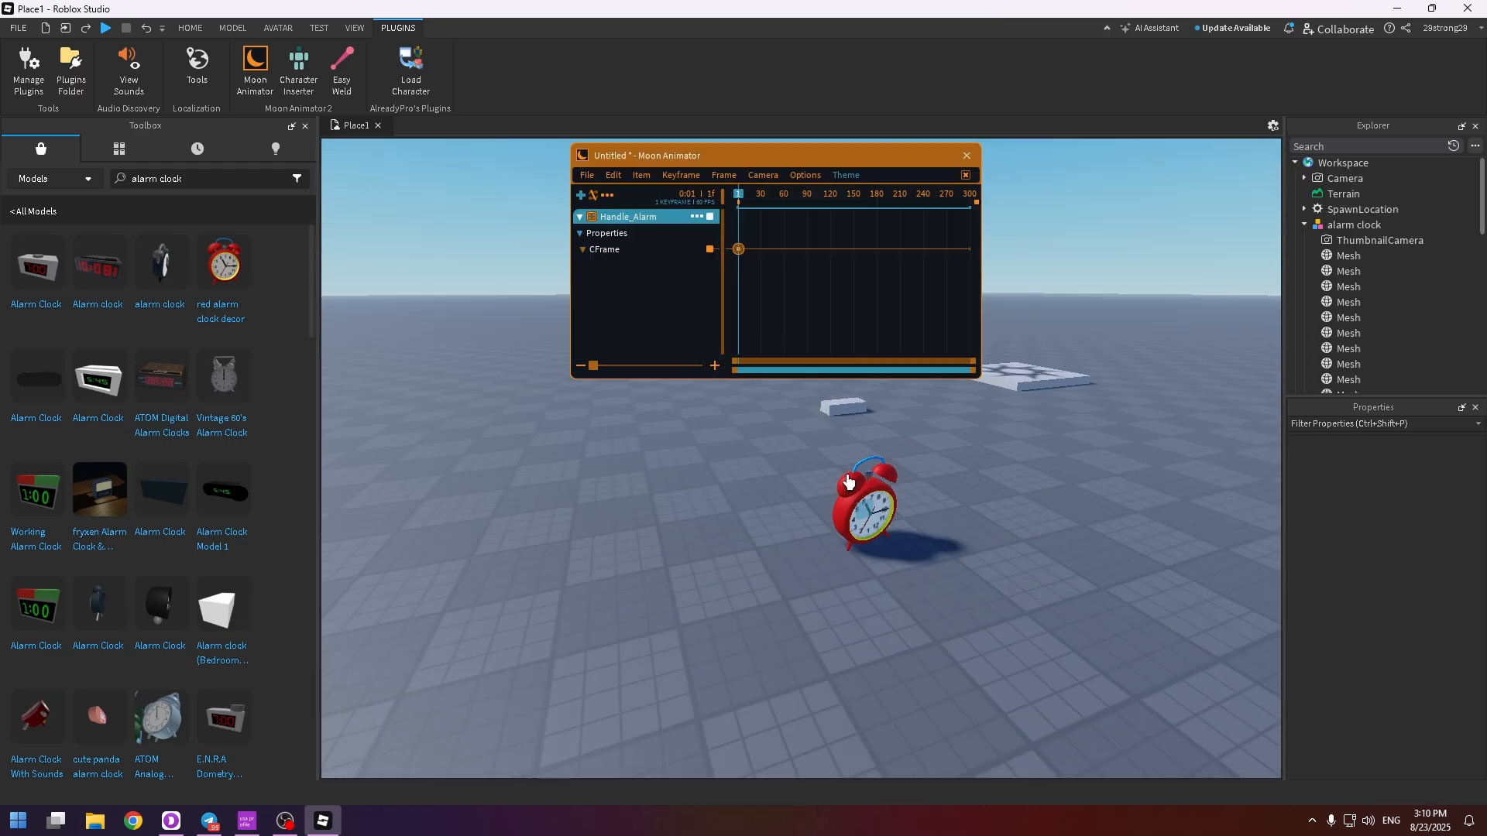
{"action": "left_click", "coordinate": [739, 249]}
Key a new position for Handle_Alarm at frame 67 by moving it along its local blue axis
{"action": "left_click_drag", "start_coordinate": [779, 200], "coordinate": [789, 199]}
{"action": "key", "text": "a"}
{"action": "right_click_drag", "start_coordinate": [992, 530], "coordinate": [982, 530]}
{"action": "key", "text": "r"}
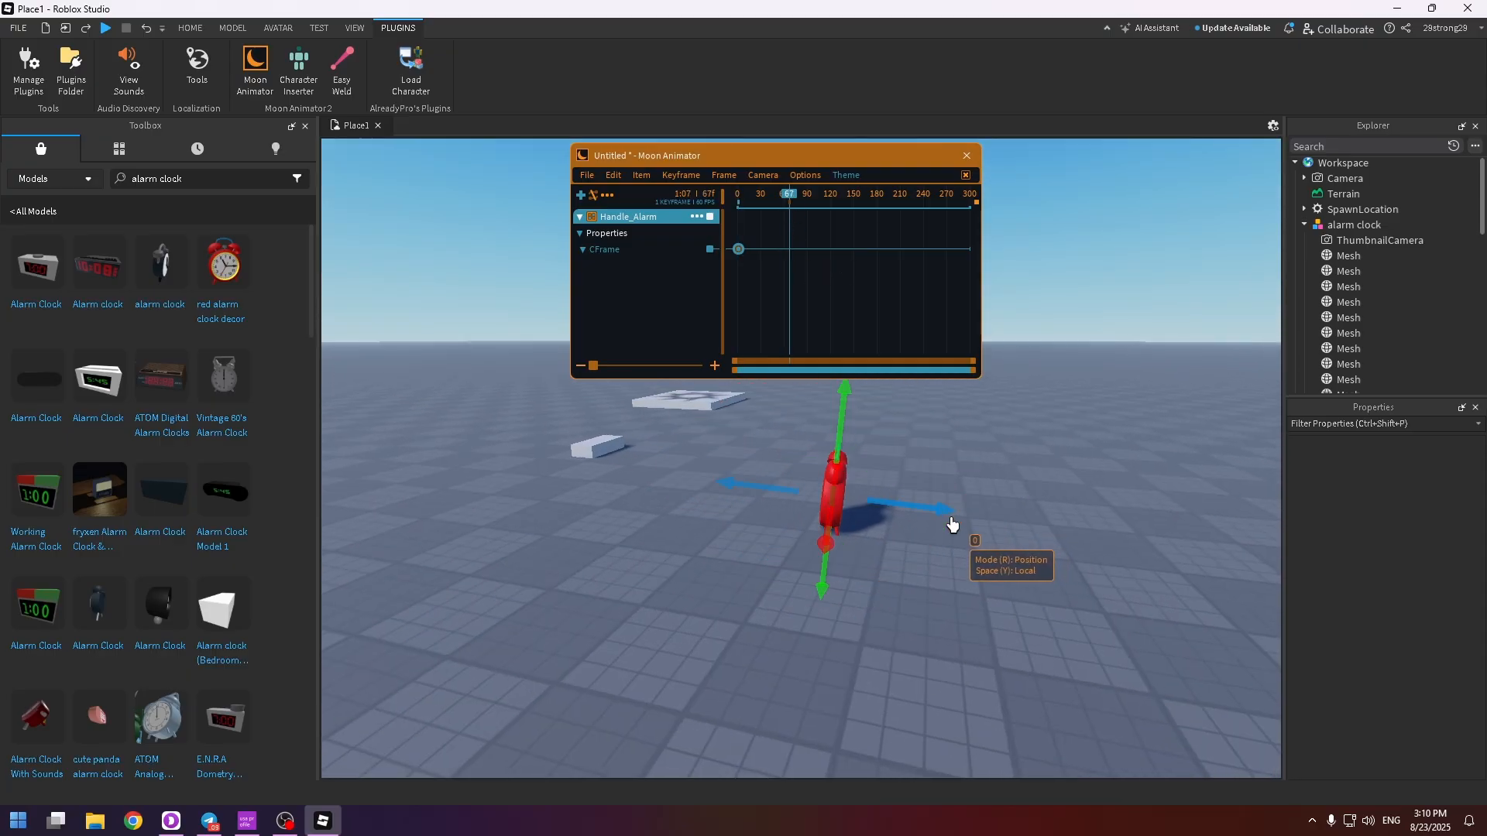
{"action": "left_click_drag", "start_coordinate": [907, 516], "coordinate": [1109, 512]}
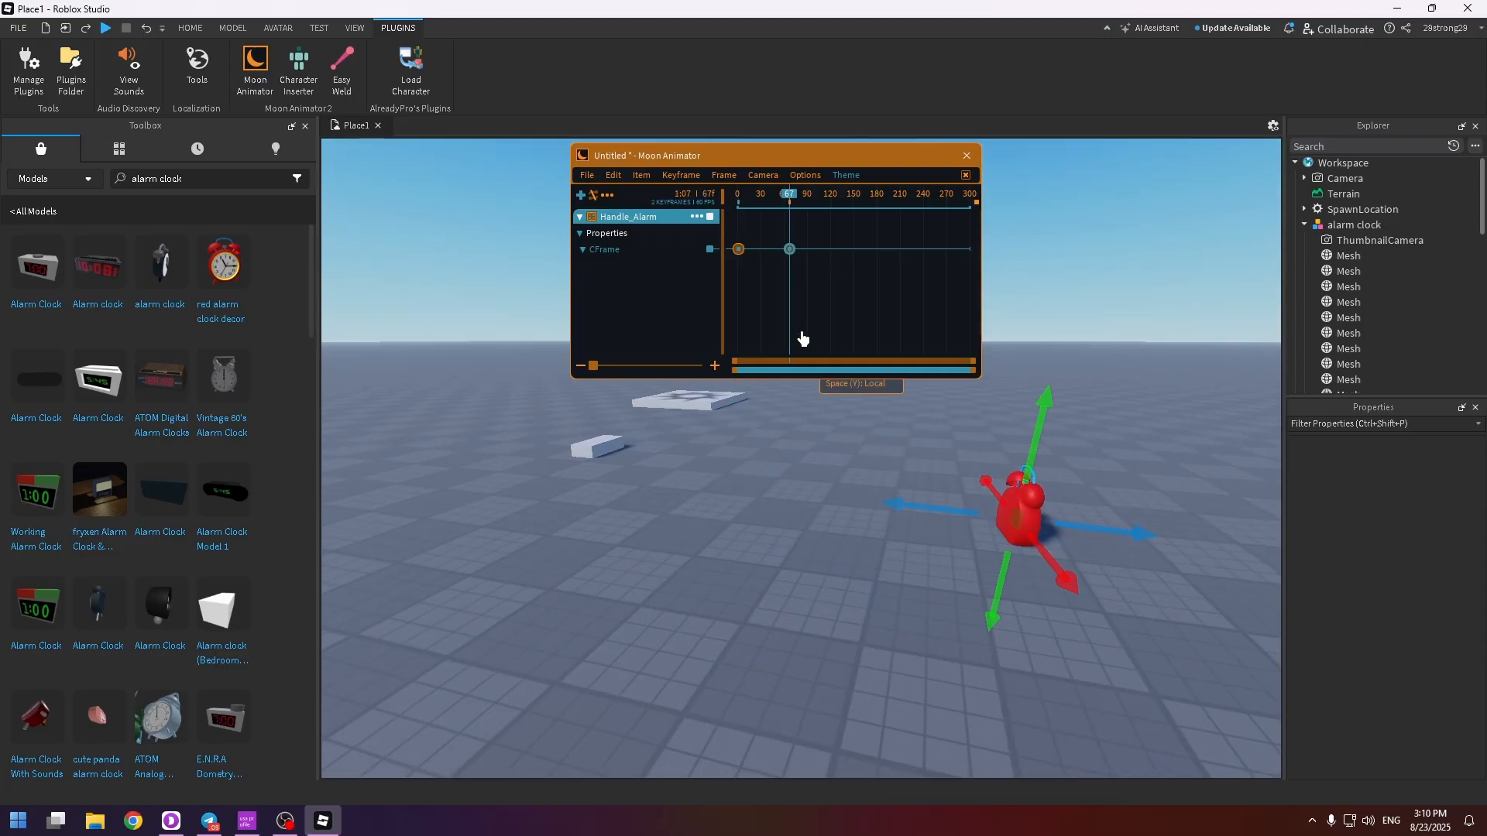
Play back the alarm clock's movement and check it from several viewpoints
{"action": "key", "text": "space"}
{"action": "key", "text": "d"}
{"action": "right_click_drag", "start_coordinate": [895, 438], "coordinate": [979, 498]}
{"action": "key", "text": "w"}
{"action": "key", "text": "space"}
{"action": "key", "text": "s"}
{"action": "key", "text": "d"}
{"action": "key", "text": "w"}
{"action": "key", "text": "a"}
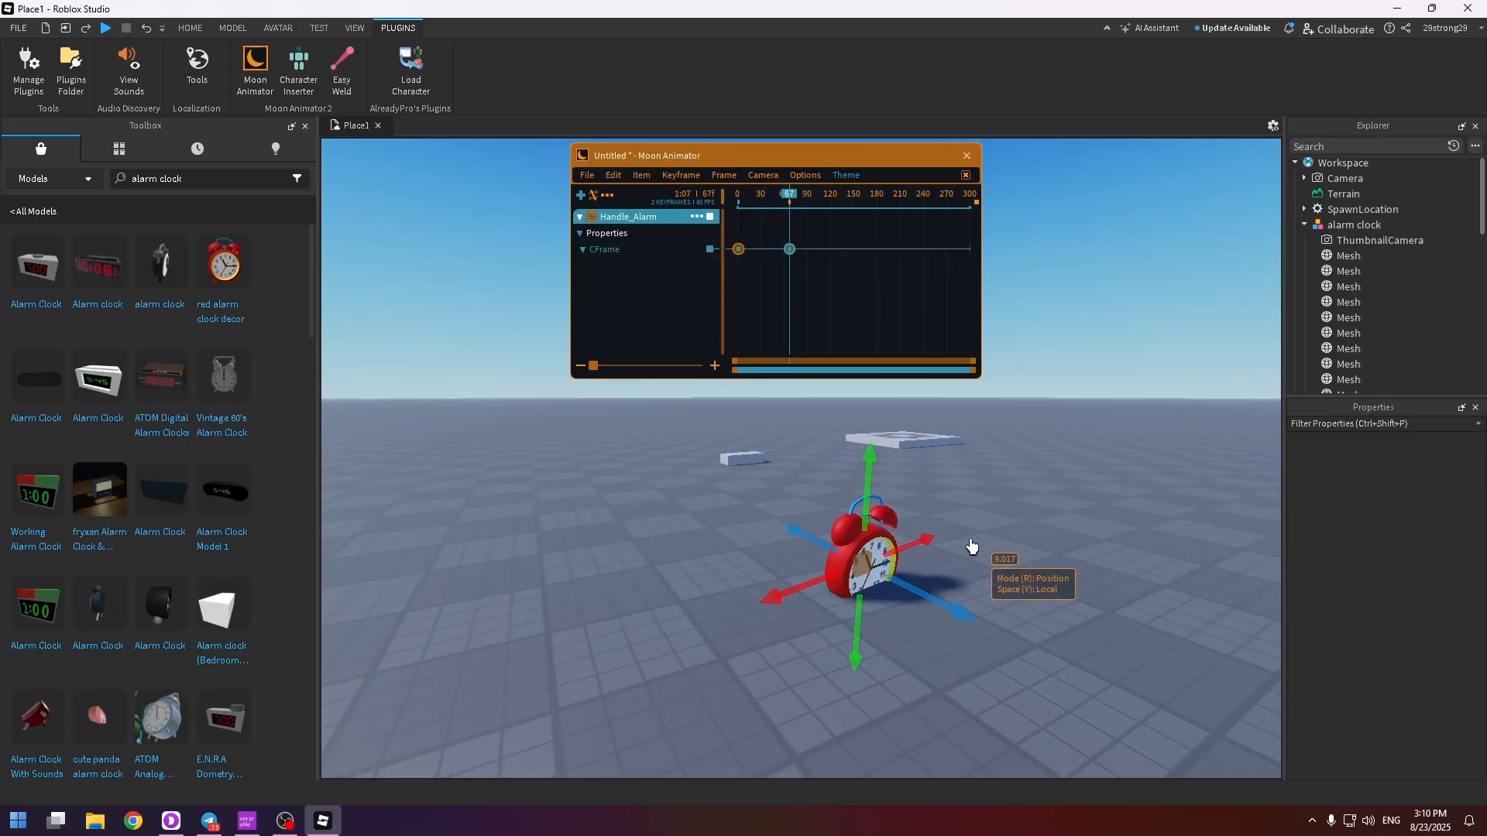
Rotate Handle_Alarm at frame 67 by about -178 degrees around its vertical green axis
{"action": "key", "text": "r"}
{"action": "left_click_drag", "start_coordinate": [949, 540], "coordinate": [803, 411]}
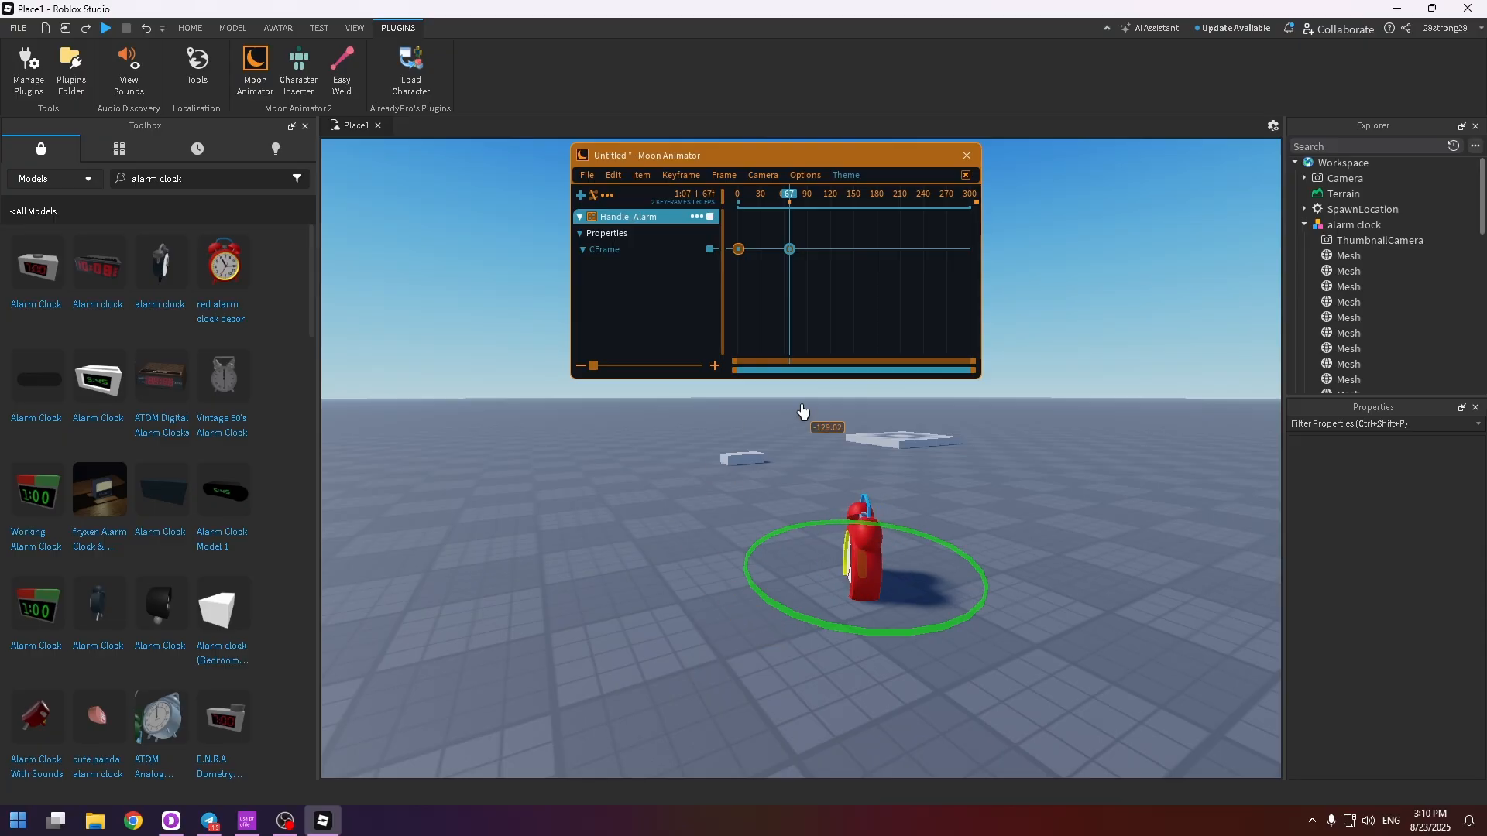
{"action": "left_click_drag", "start_coordinate": [967, 436], "coordinate": [1025, 468]}
Play back the animation to review the alarm clock moving and turning together
{"action": "key", "text": "space"}
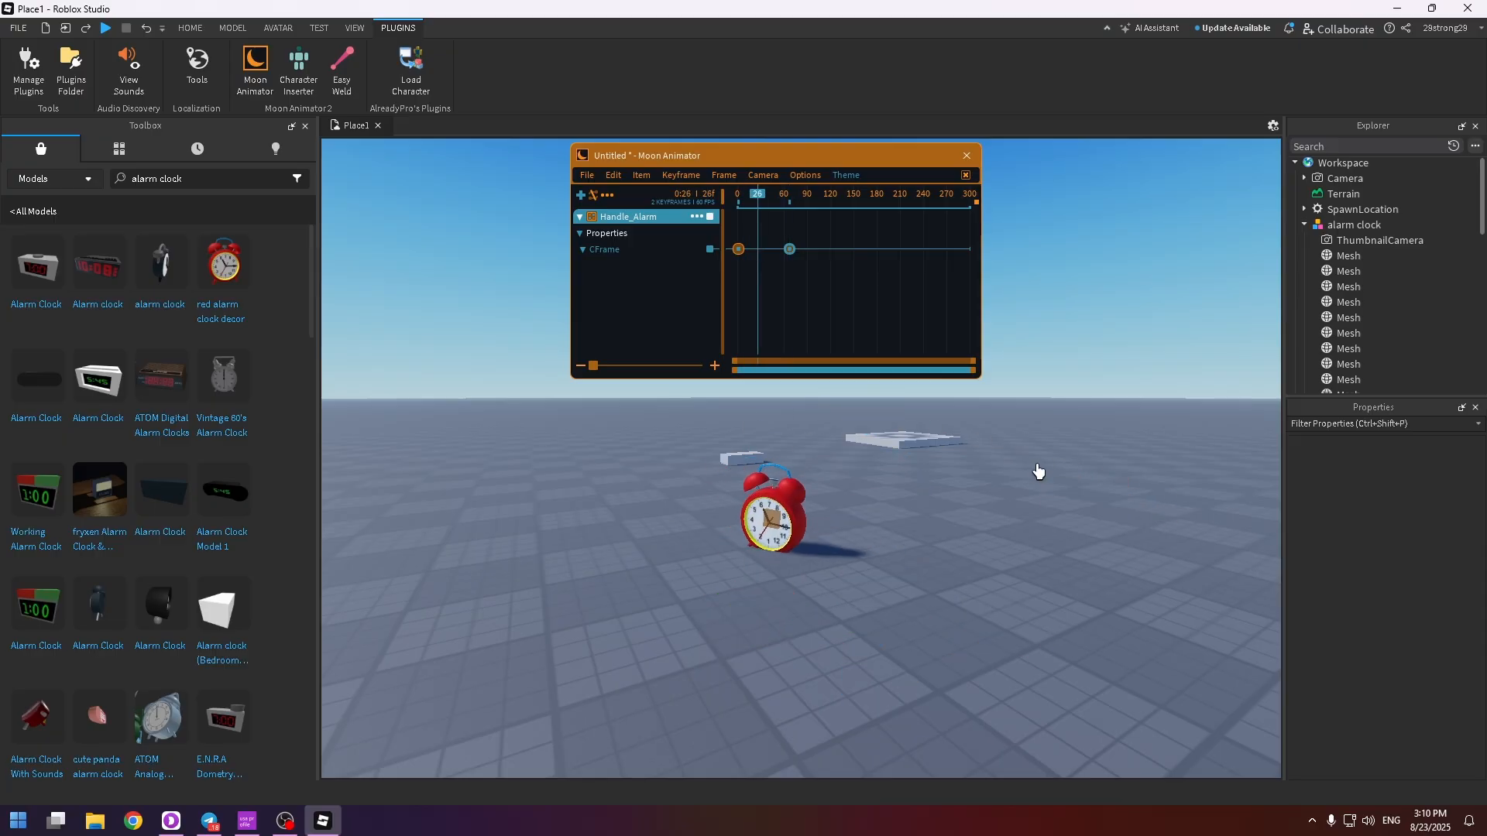
{"action": "right_click_drag", "start_coordinate": [929, 489], "coordinate": [929, 489]}
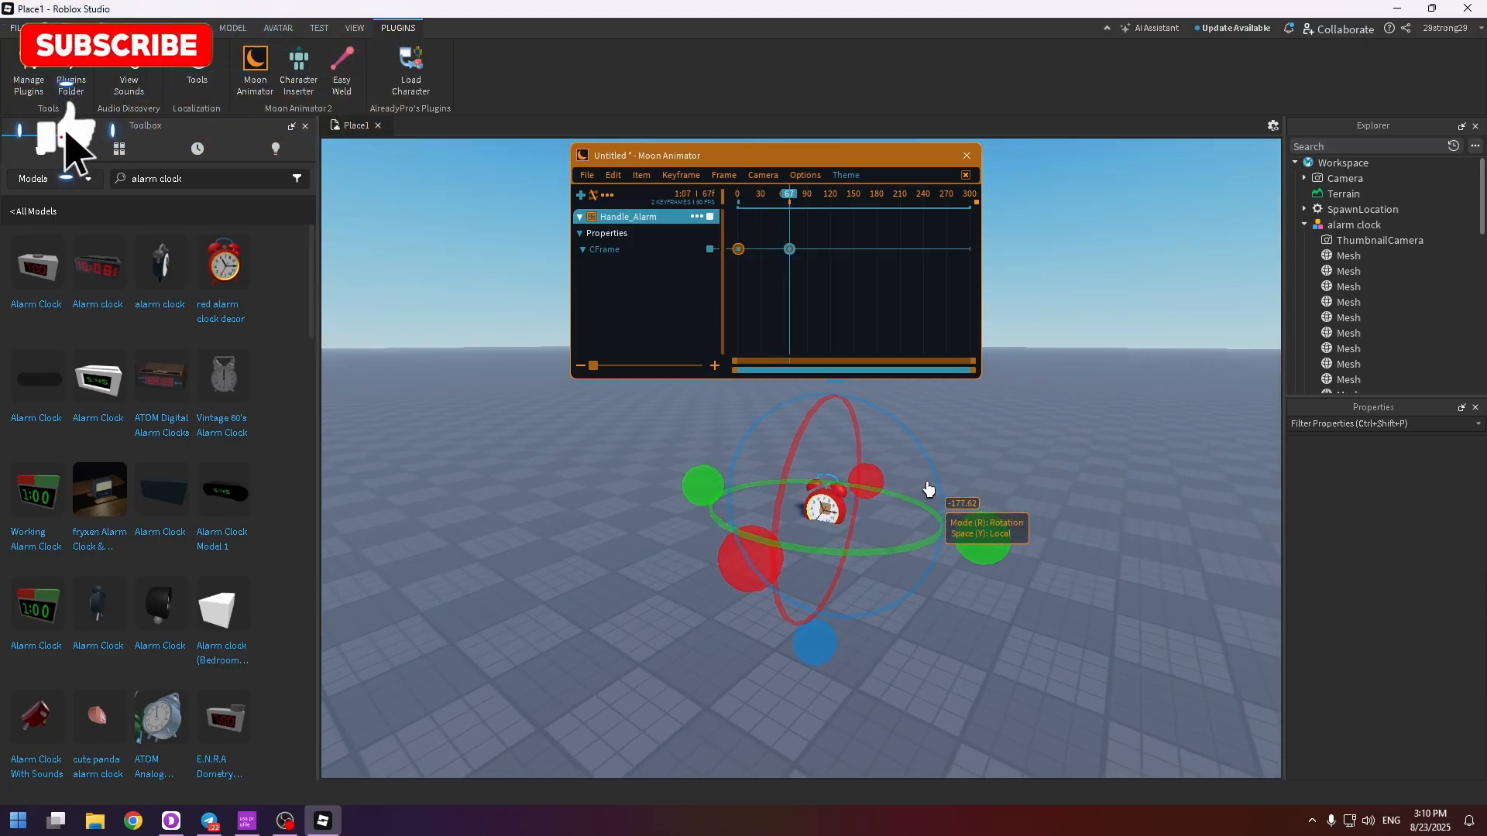
{"action": "key", "text": "space"}
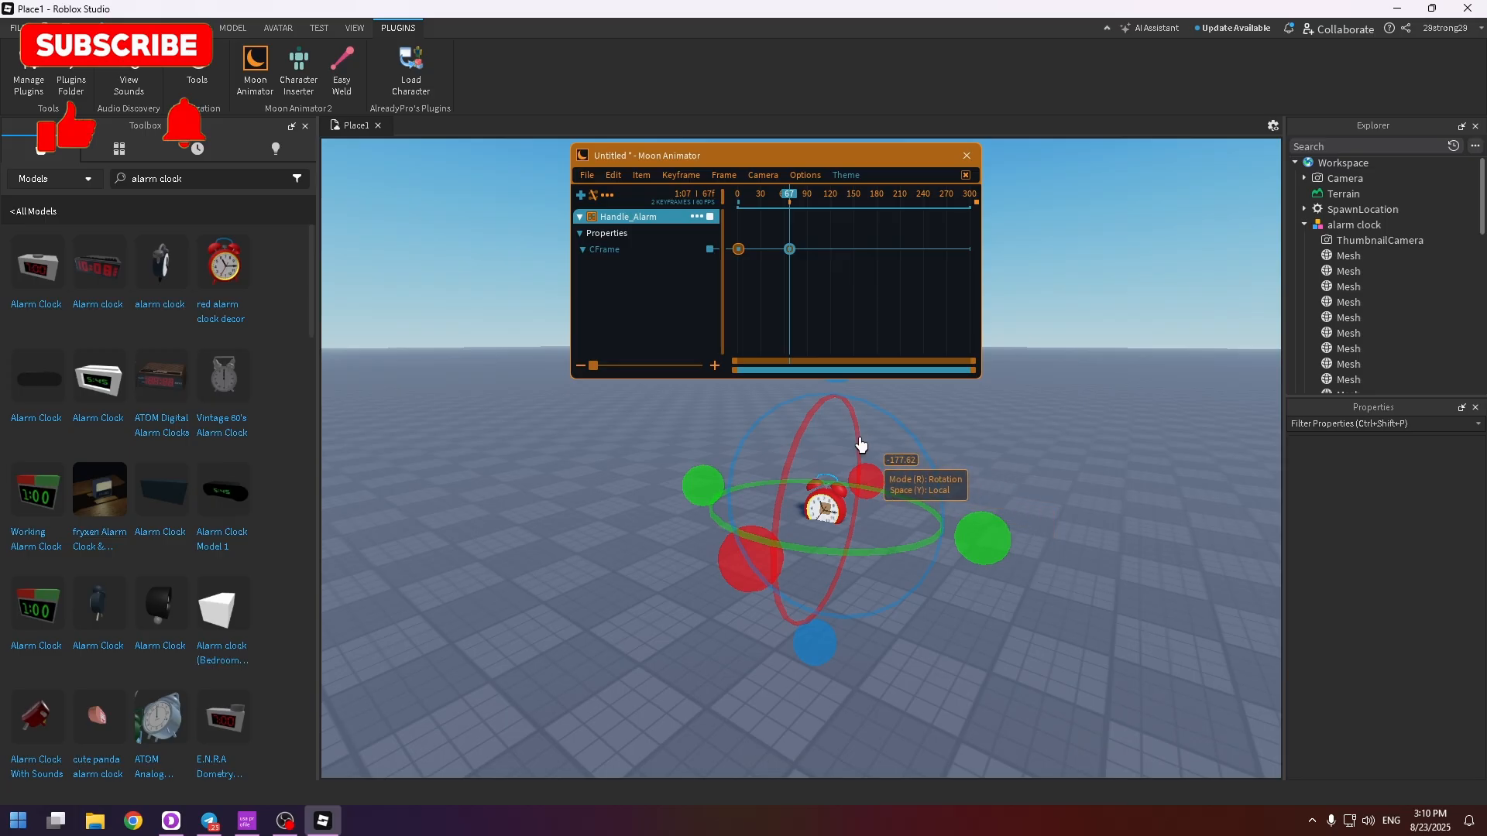
{"action": "key", "text": "space"}
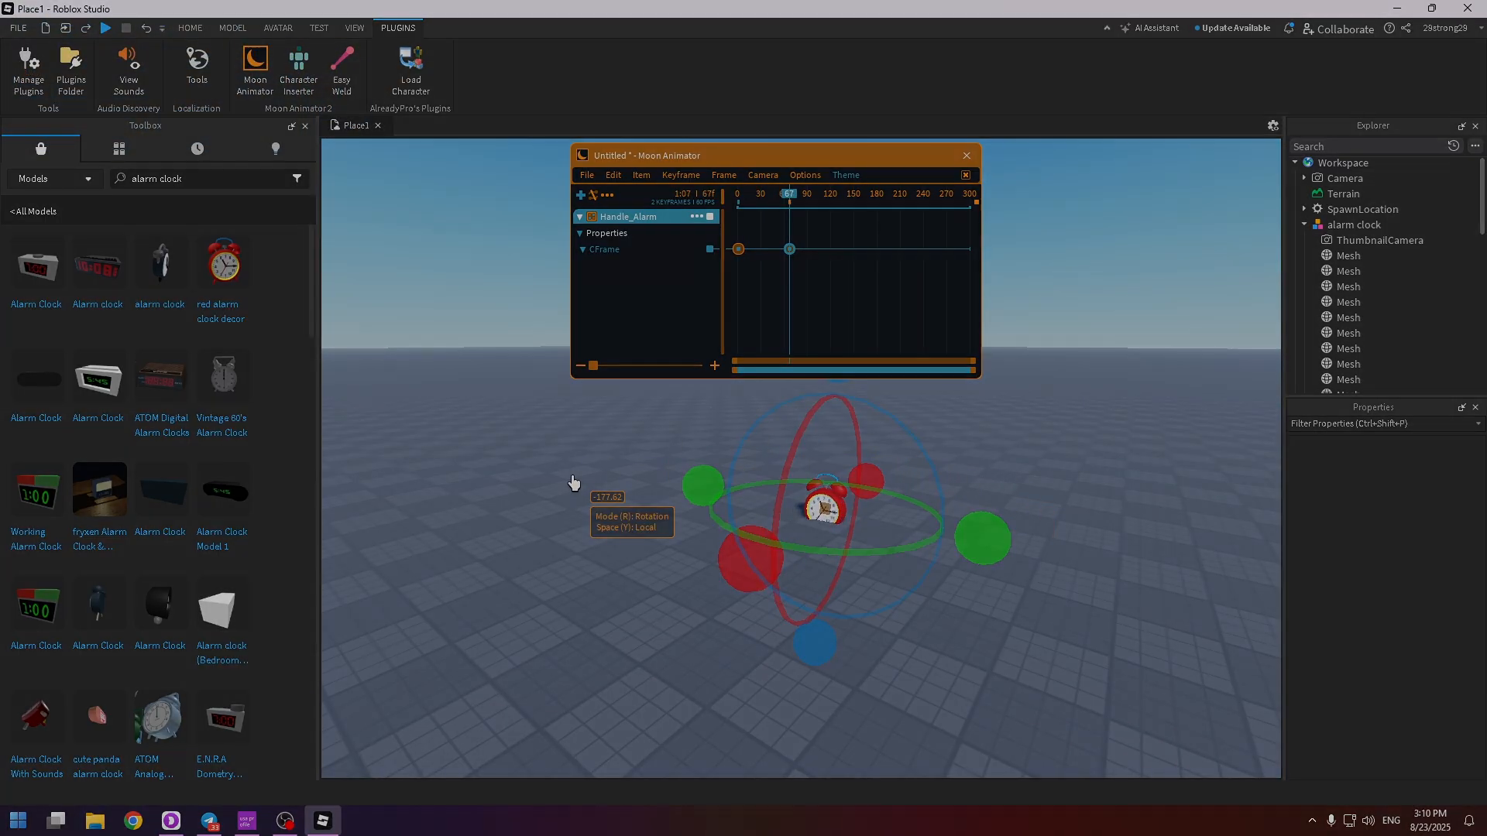